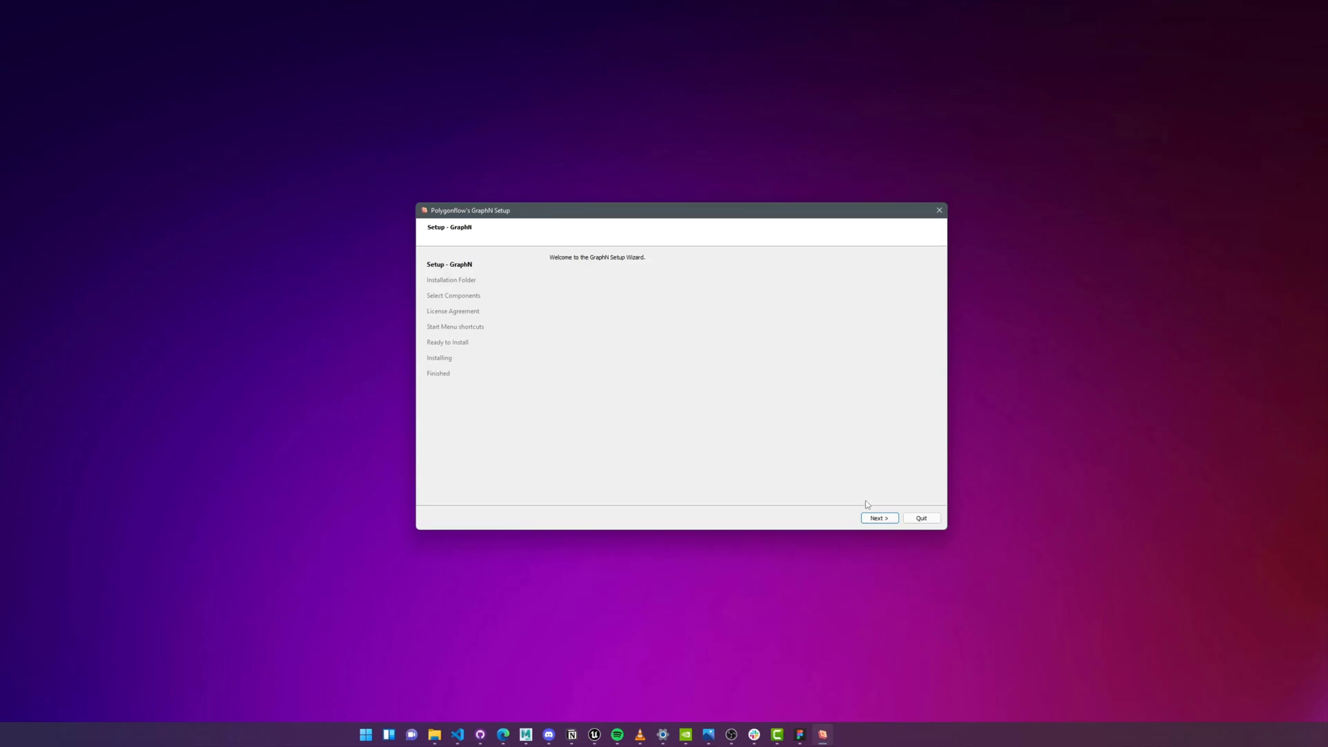
# - Install GraphN, accepting its license agreement and including the plugins for Unreal Engine 5 EA and Autodesk Maya 2022
pyautogui.click(881, 519)
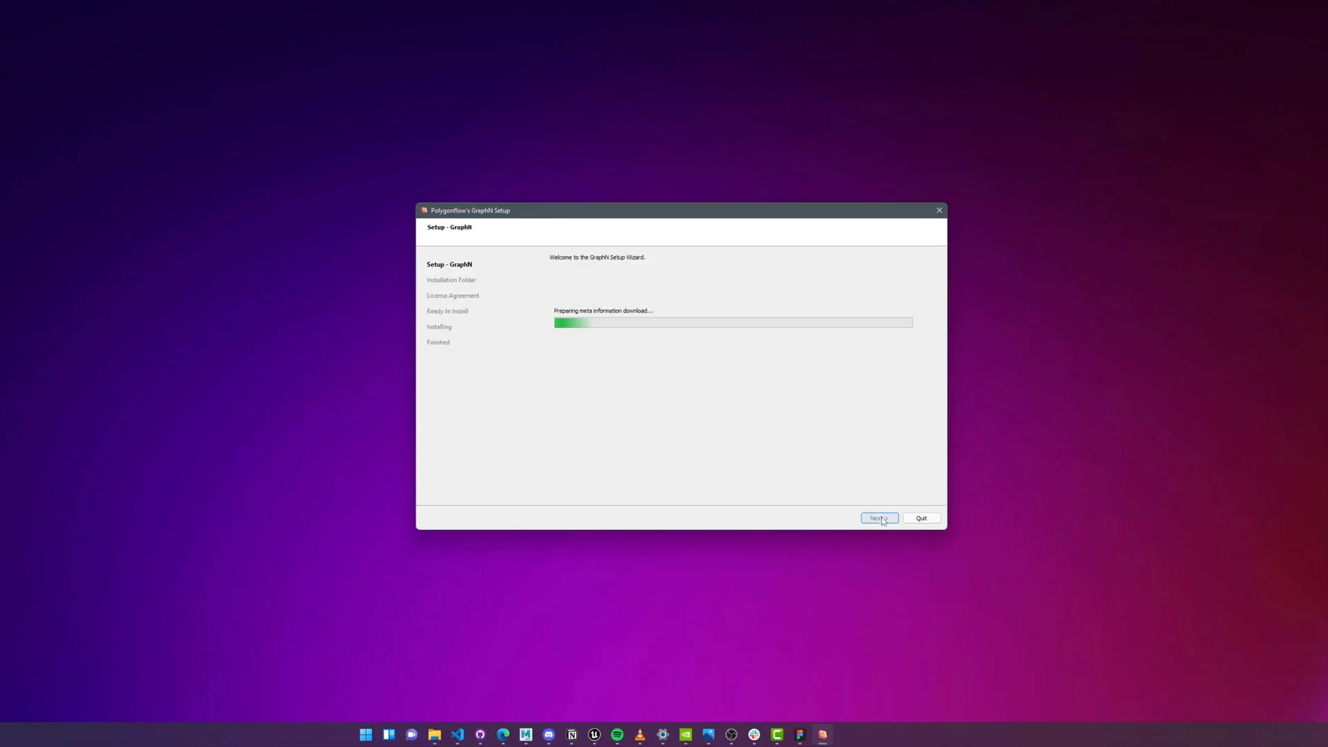
pyautogui.click(879, 518)
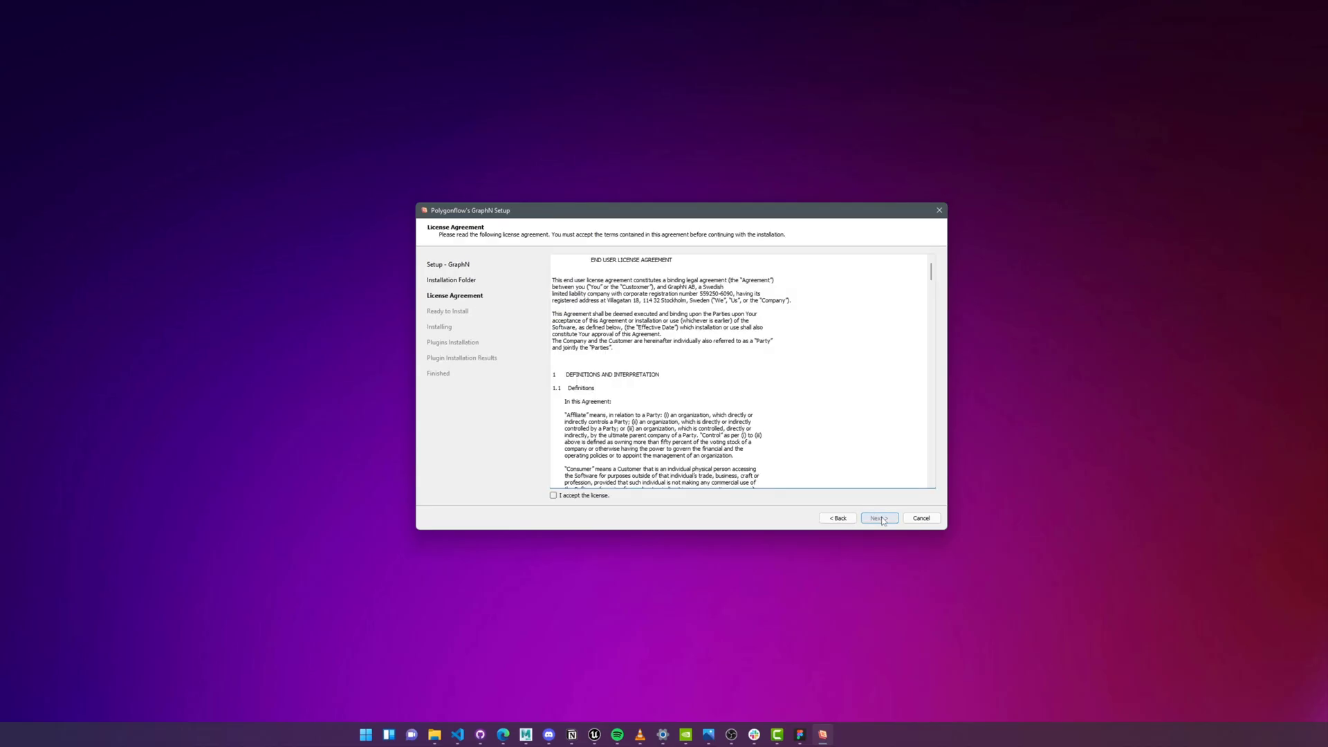
pyautogui.click(595, 497)
pyautogui.click(880, 519)
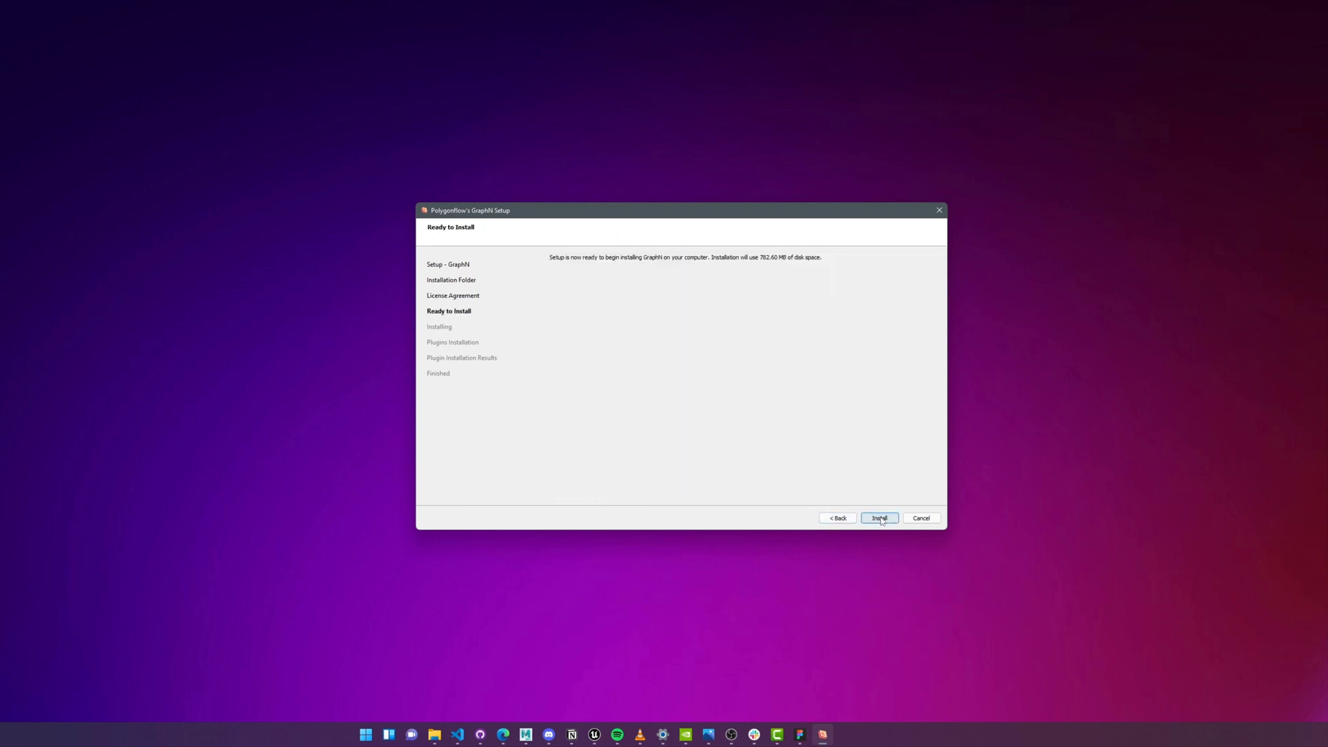
pyautogui.click(880, 518)
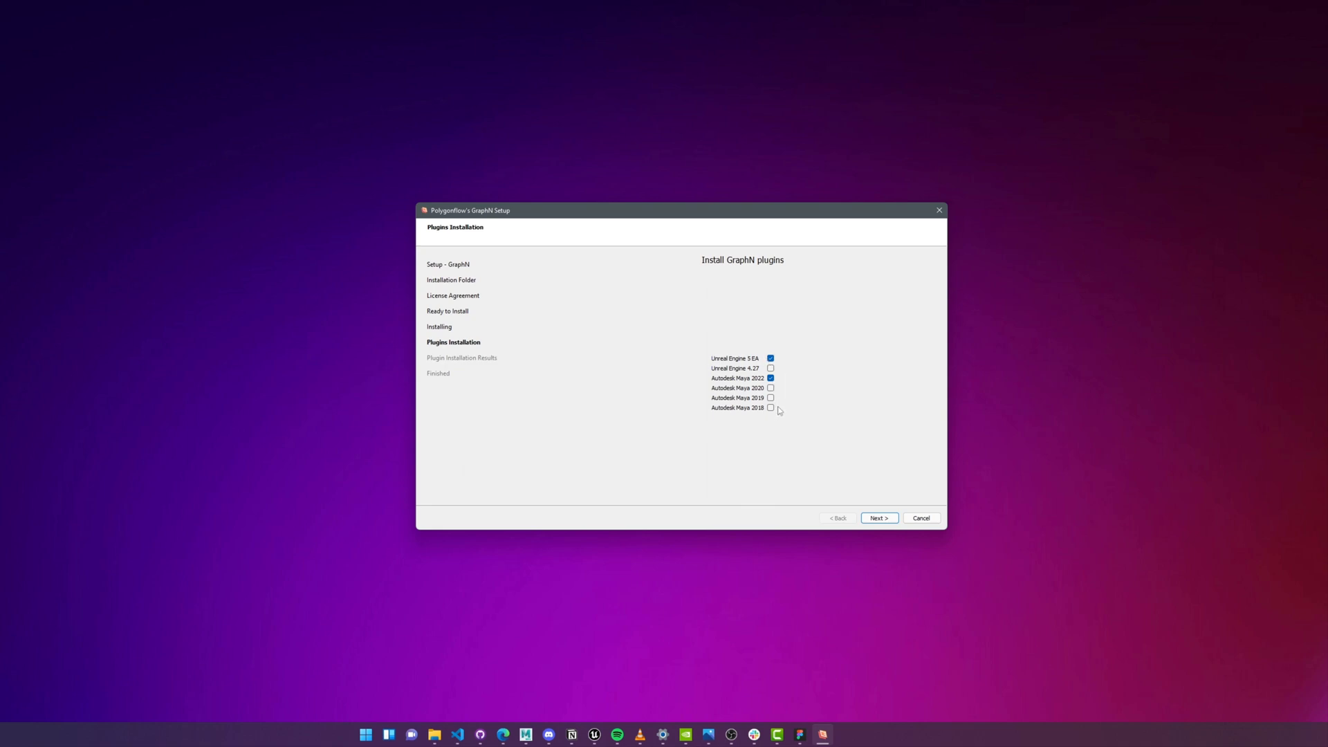
pyautogui.click(879, 518)
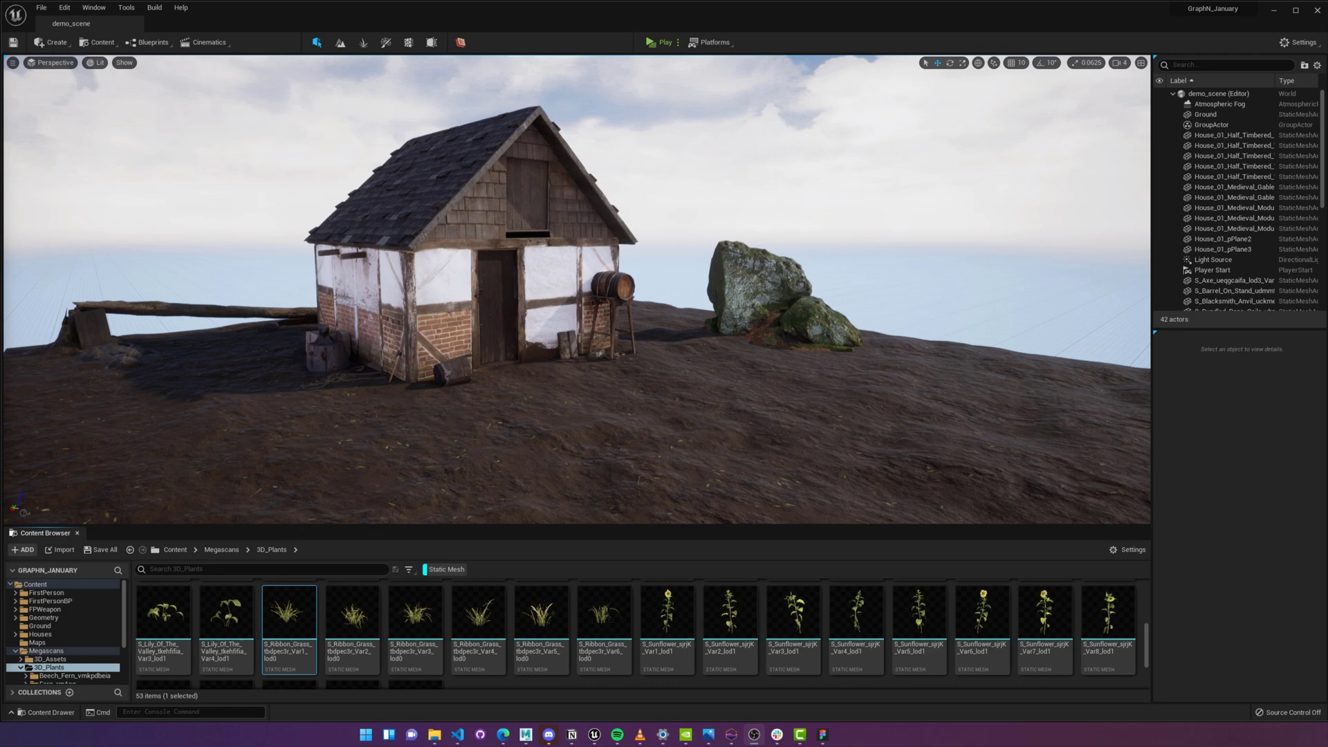
# - In the Unreal Engine demo scene, launch the Ecotope 1.0 tool from the GraphN Library and close the library
pyautogui.moveTo(669, 285); pyautogui.dragTo(679, 284, button='right')
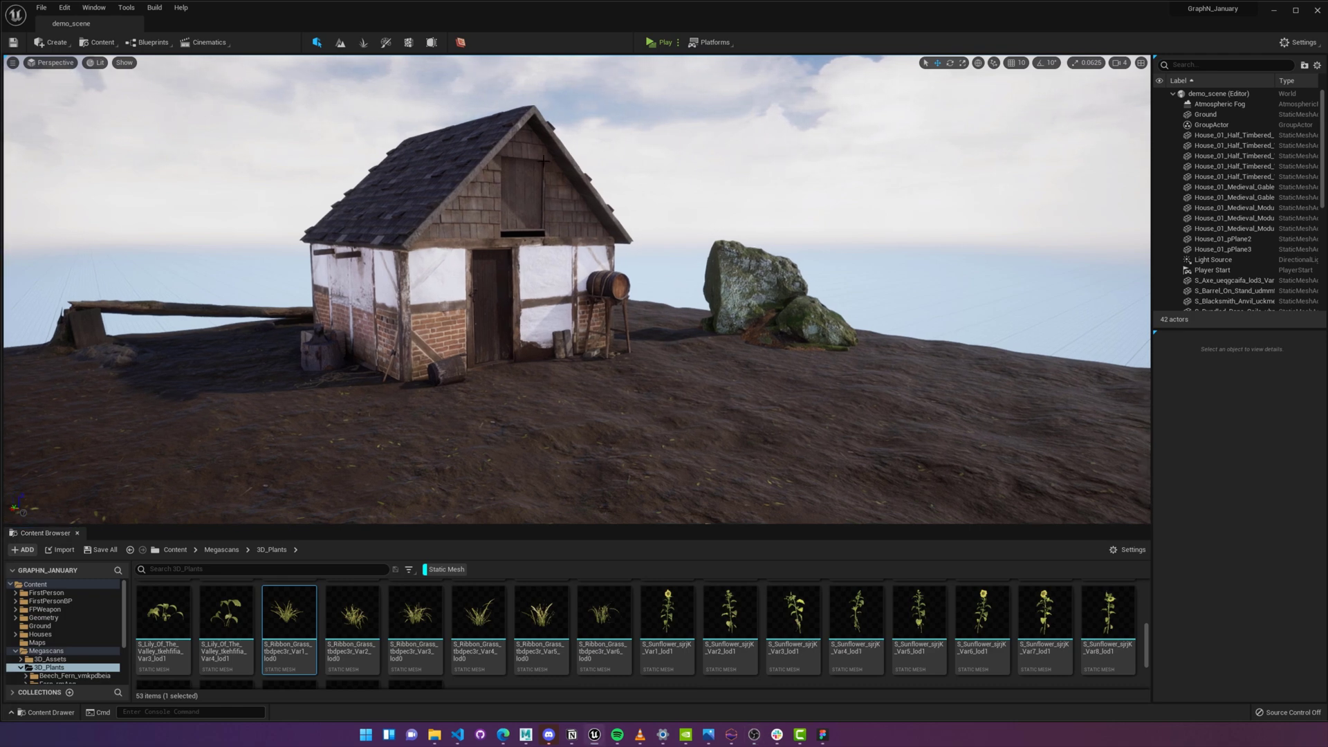
pyautogui.click(460, 42)
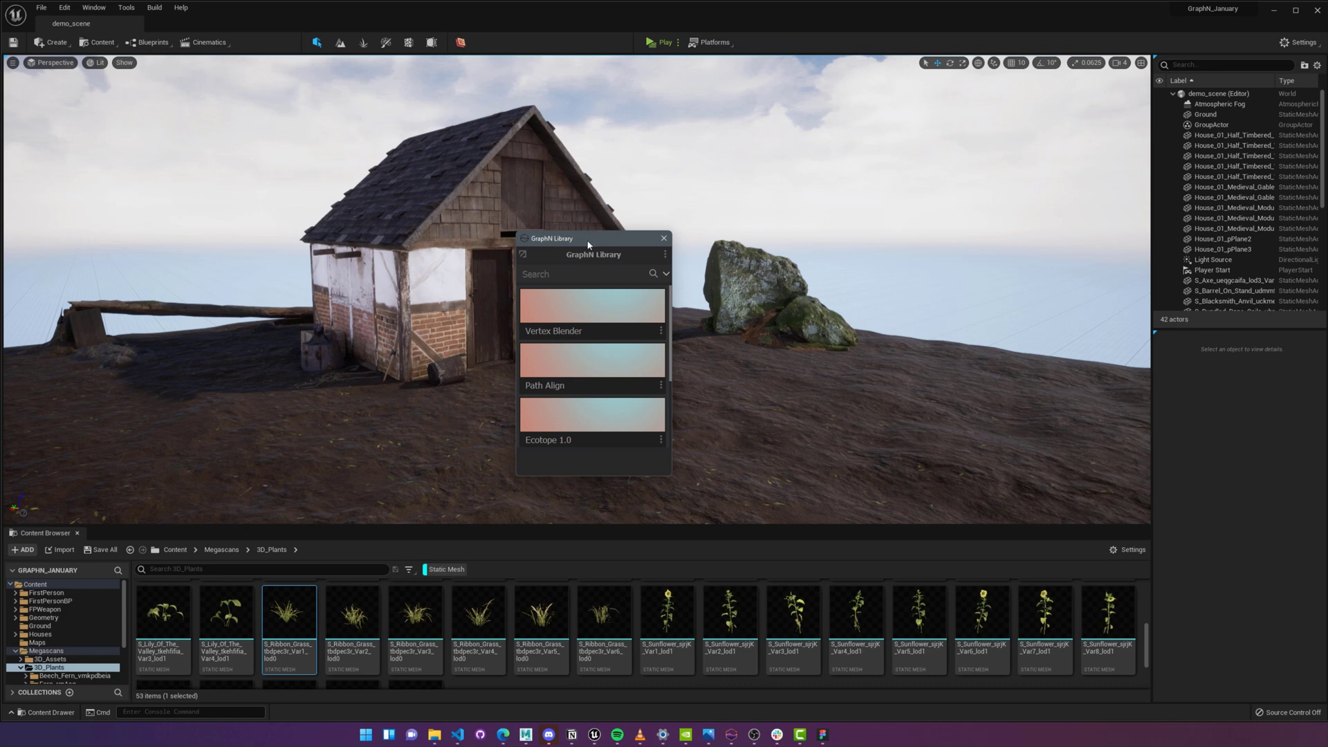
pyautogui.moveTo(588, 243); pyautogui.dragTo(722, 183)
pyautogui.click(777, 379)
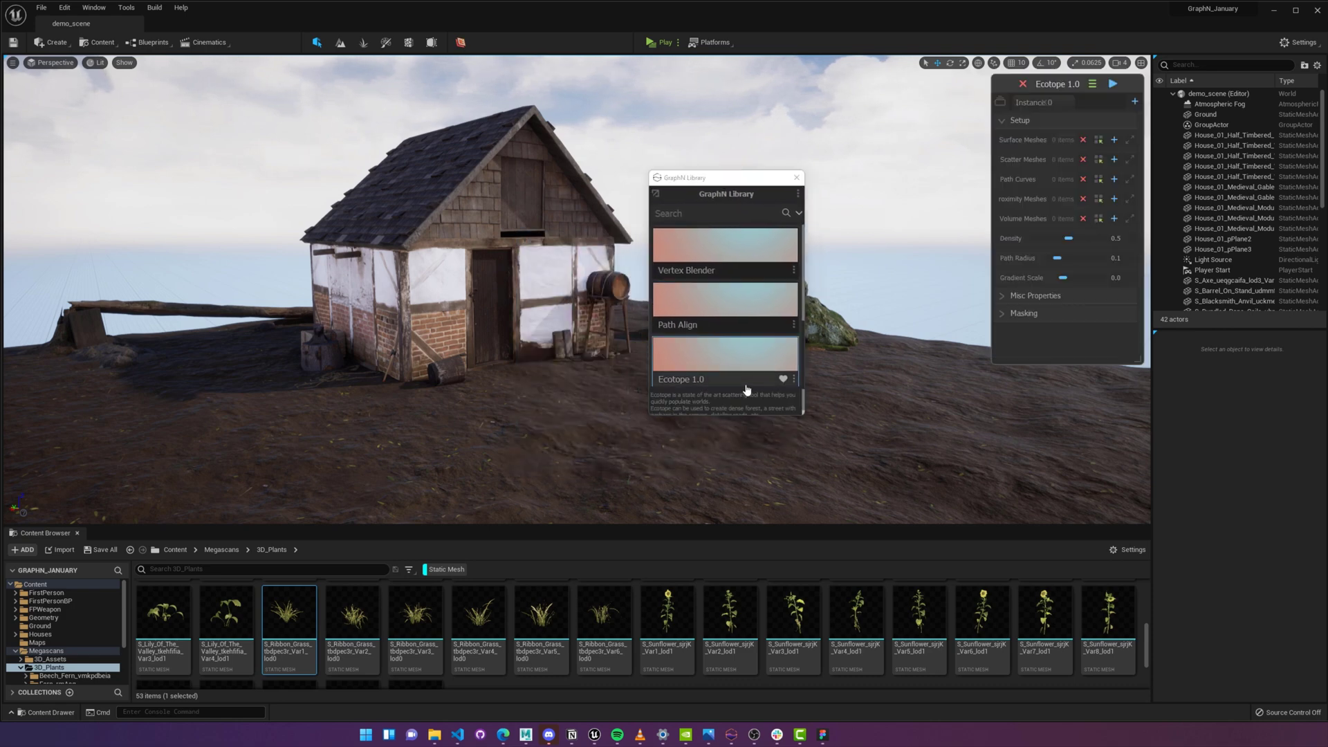
pyautogui.click(796, 178)
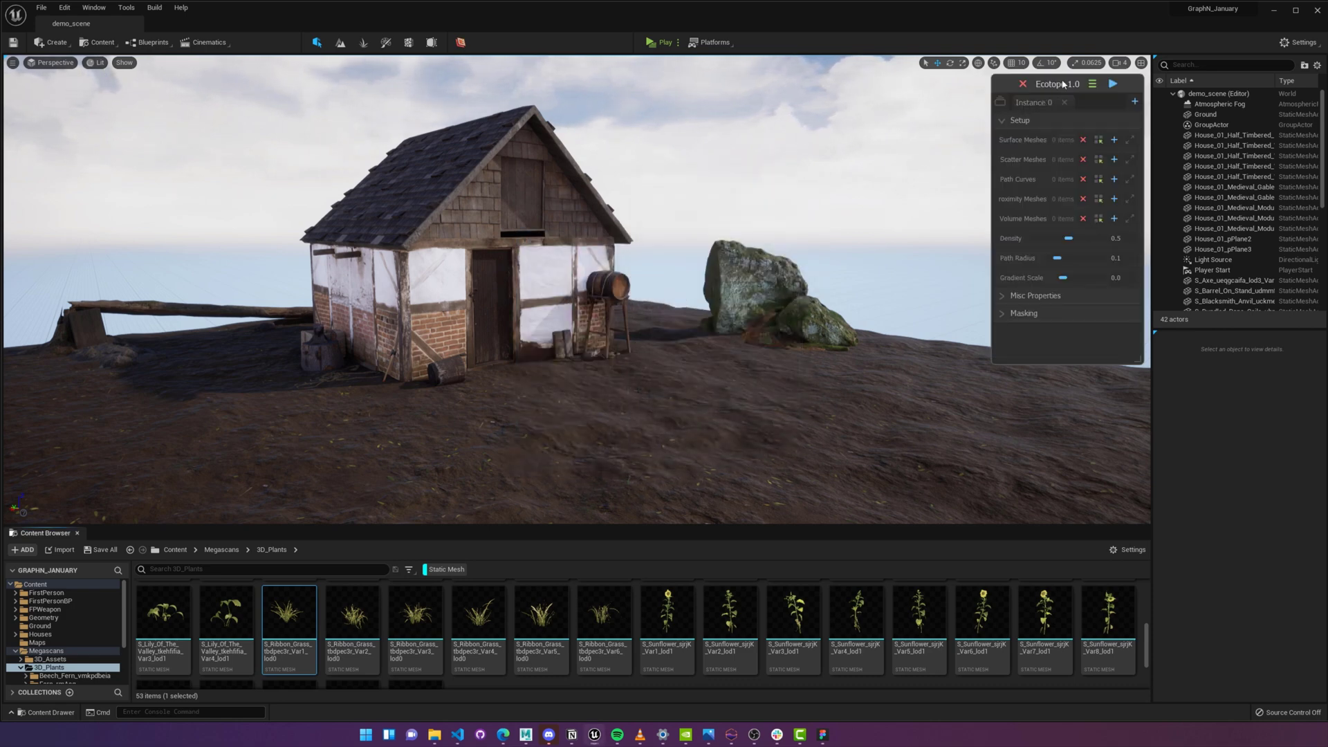
pyautogui.moveTo(1062, 81); pyautogui.dragTo(1063, 80)
# - Add the six ribbon grass variants as Ecotope scatter meshes, and the ground and mossy rock as surface meshes
pyautogui.keyDown('shift'); pyautogui.click(591, 634); pyautogui.keyUp('shift')
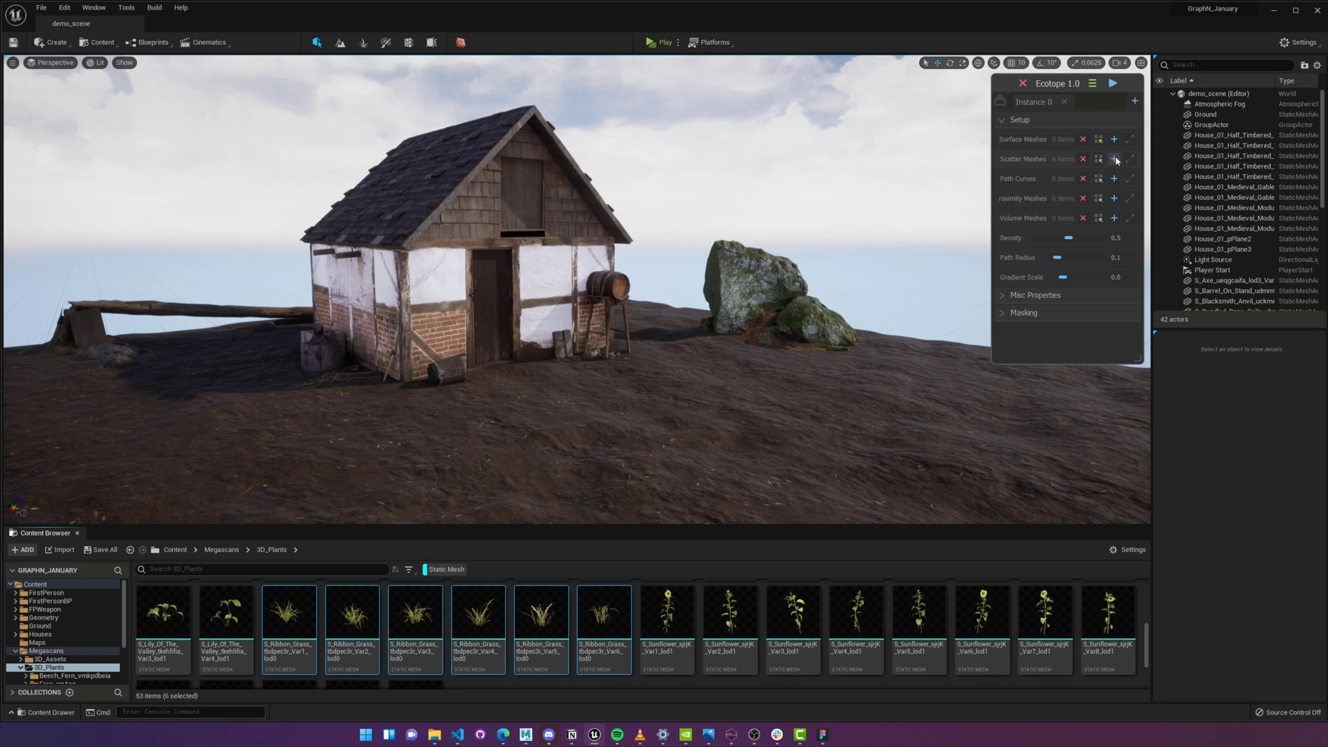
pyautogui.click(742, 396)
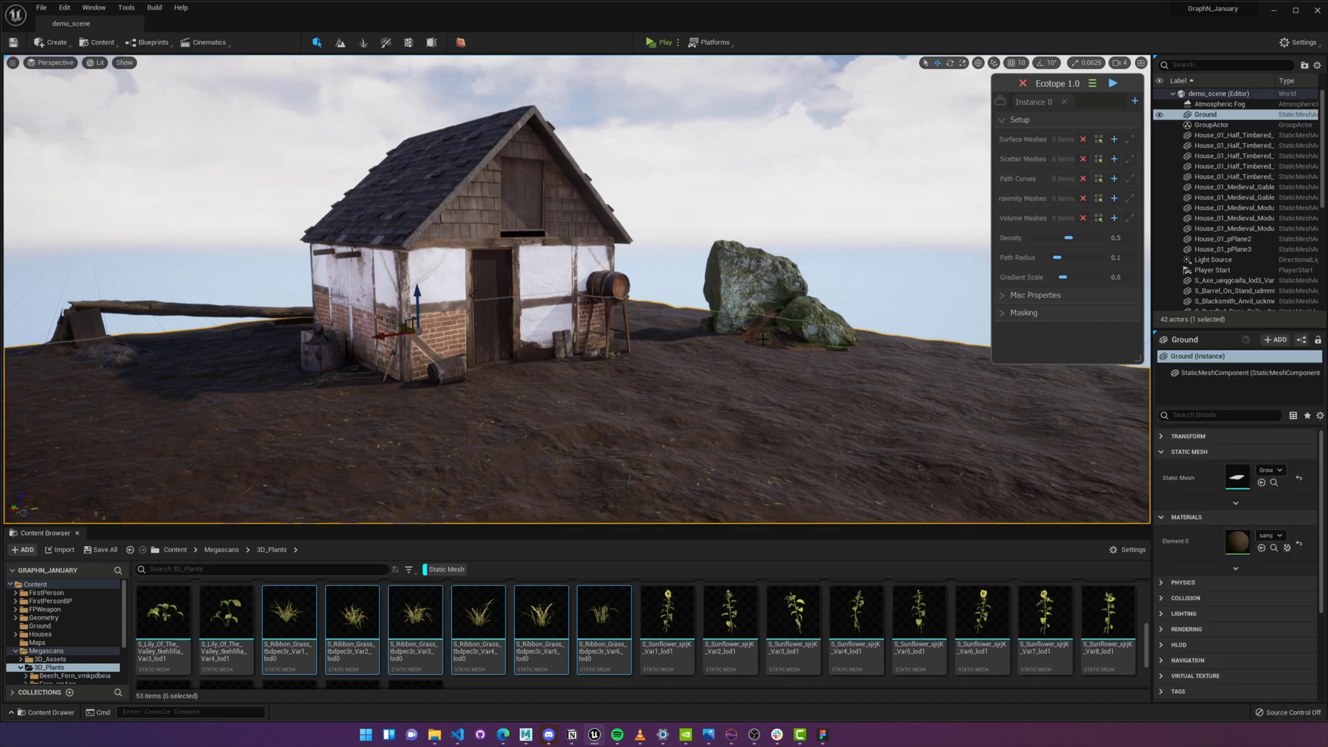
pyautogui.keyDown('ctrl'); pyautogui.click(765, 285); pyautogui.keyUp('ctrl')
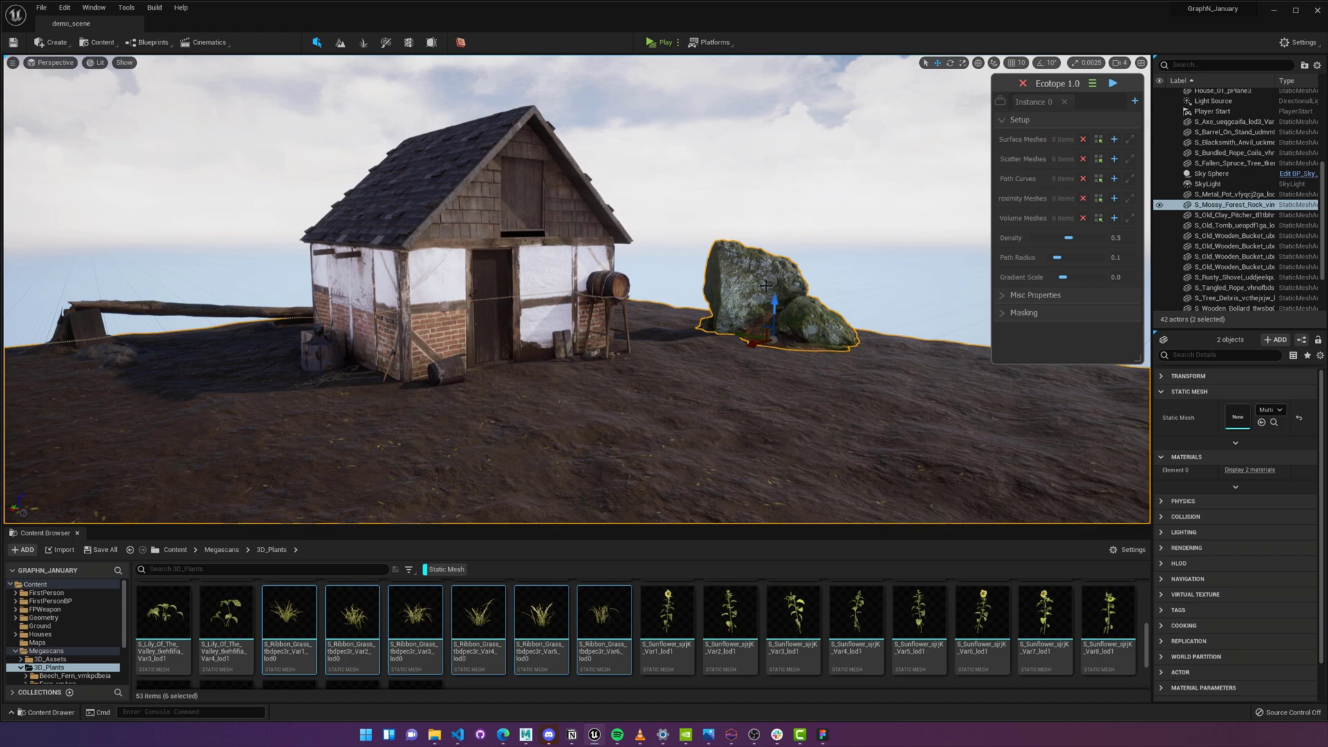
pyautogui.click(1113, 140)
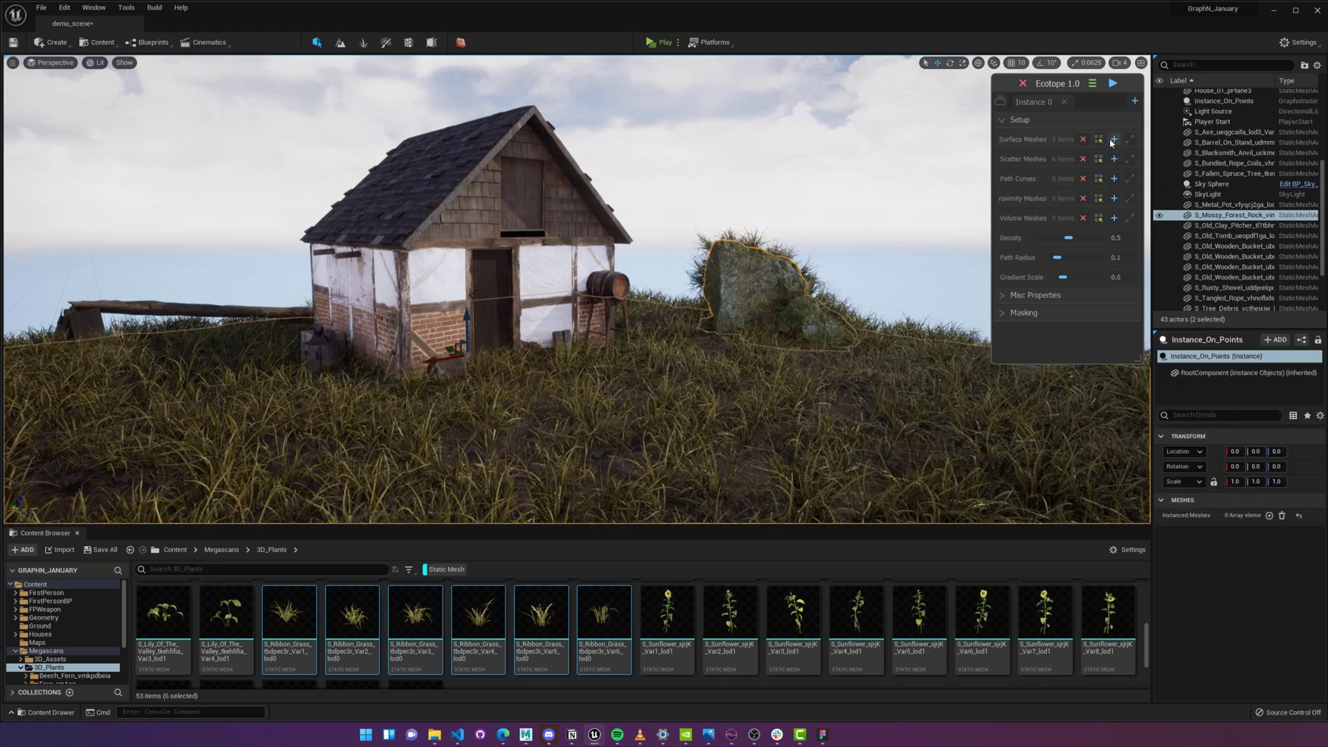
pyautogui.moveTo(706, 369); pyautogui.dragTo(697, 398, button='middle')
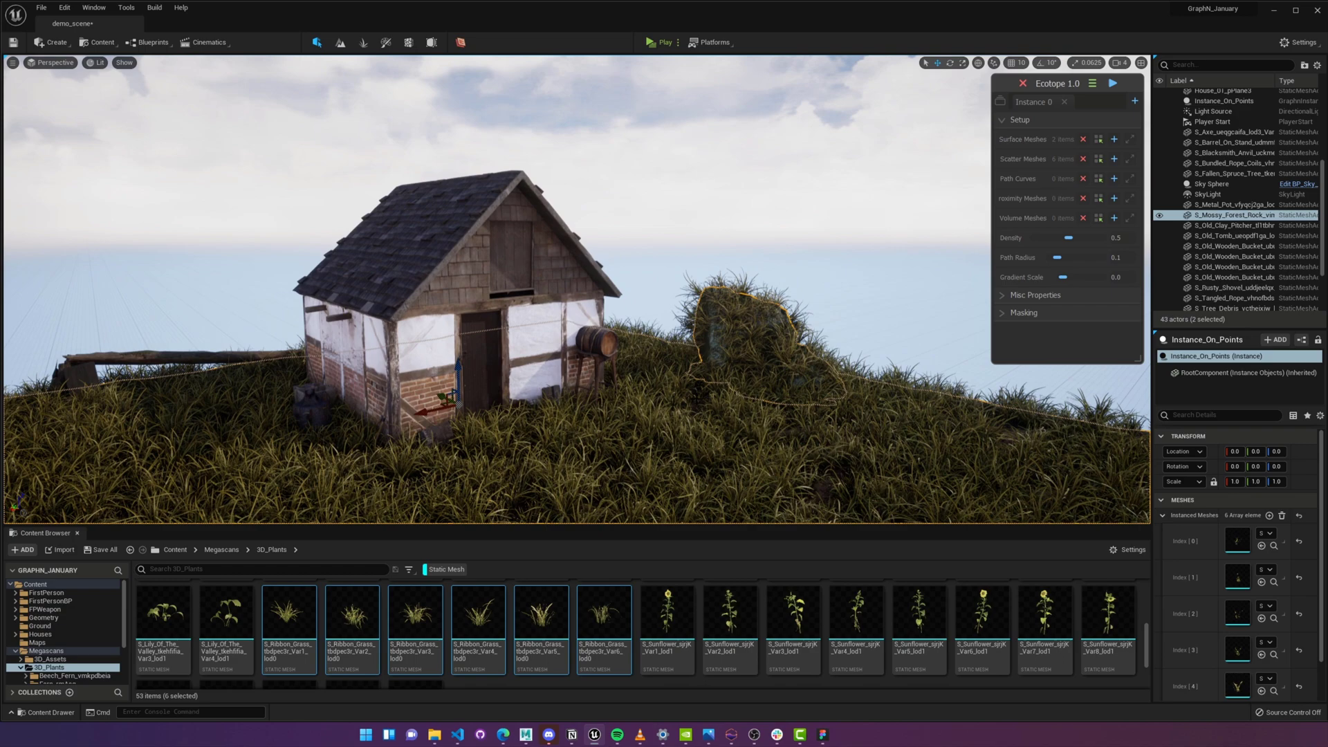
pyautogui.moveTo(697, 398); pyautogui.dragTo(698, 401, button='right')
pyautogui.press('Escape')
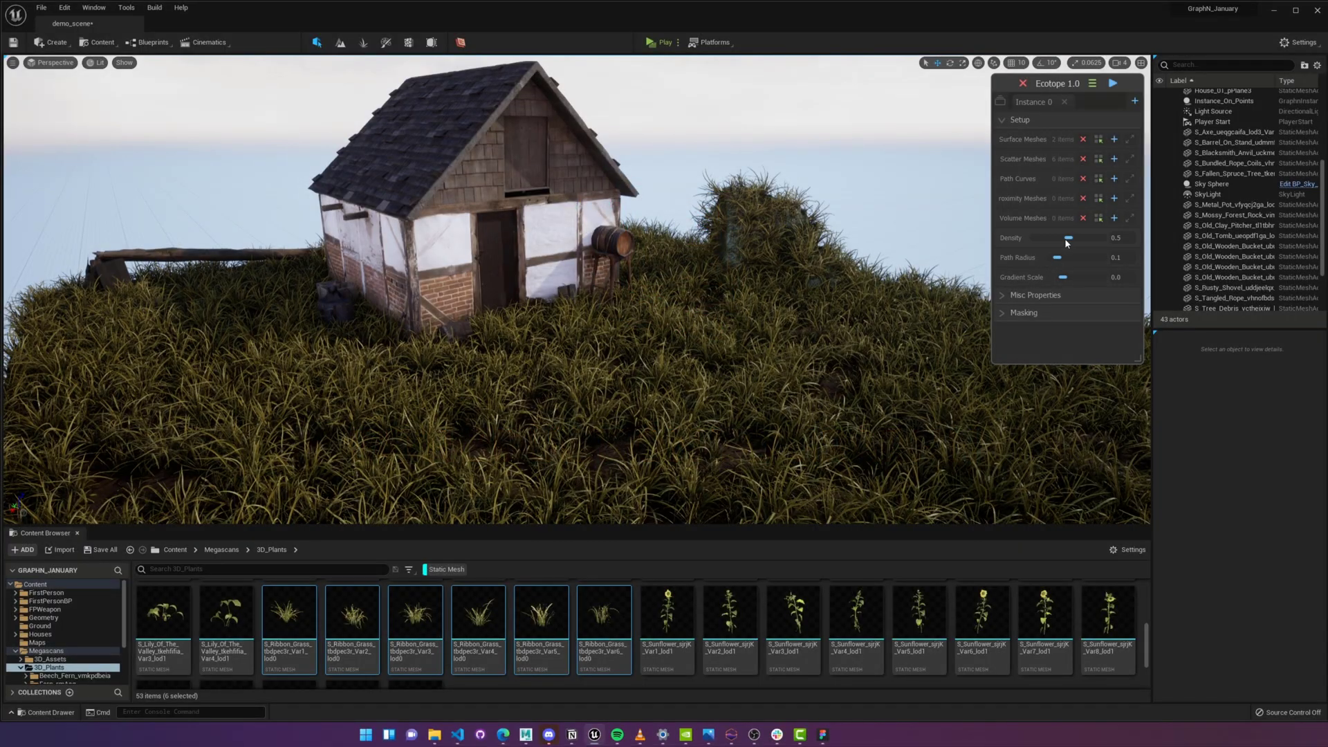
# - Set the grass density to 0.7 and its masking angle threshold to about 39.7
pyautogui.moveTo(1066, 242); pyautogui.dragTo(1083, 245)
pyautogui.click(1069, 315)
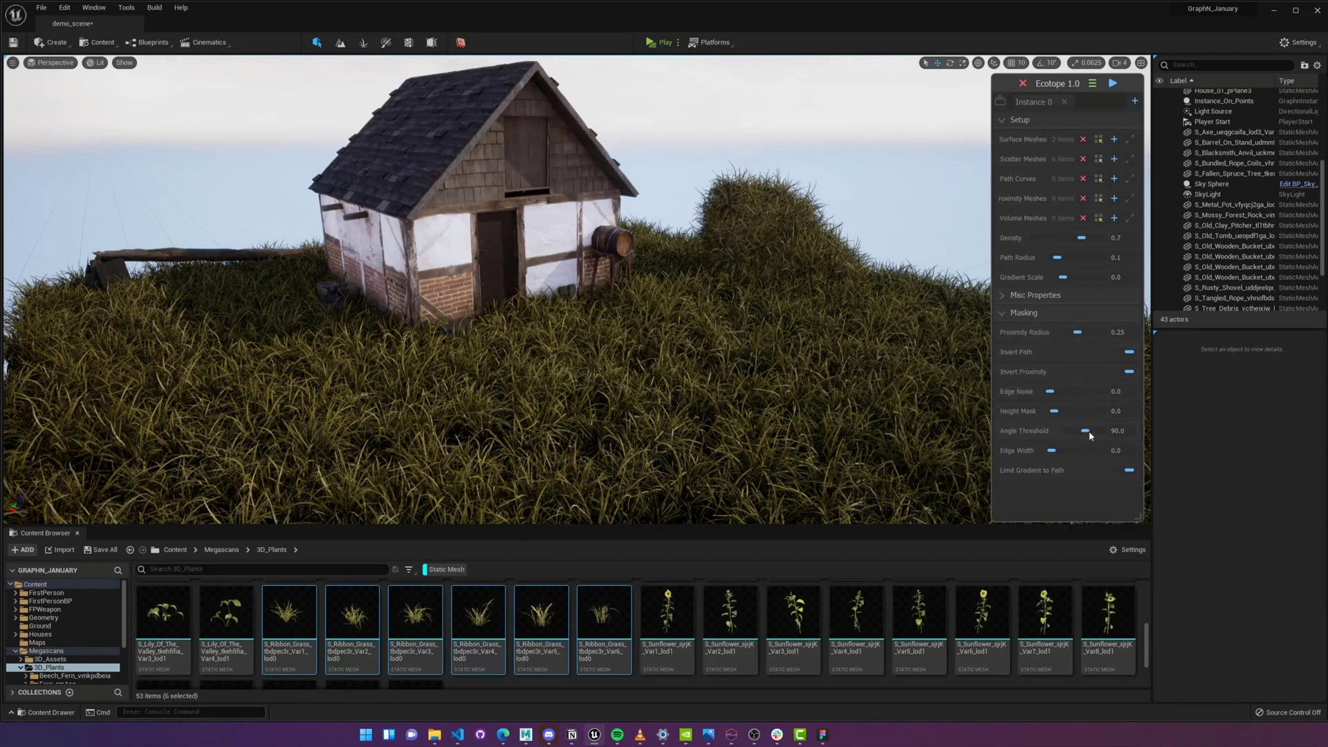
pyautogui.moveTo(1088, 433); pyautogui.dragTo(1078, 431)
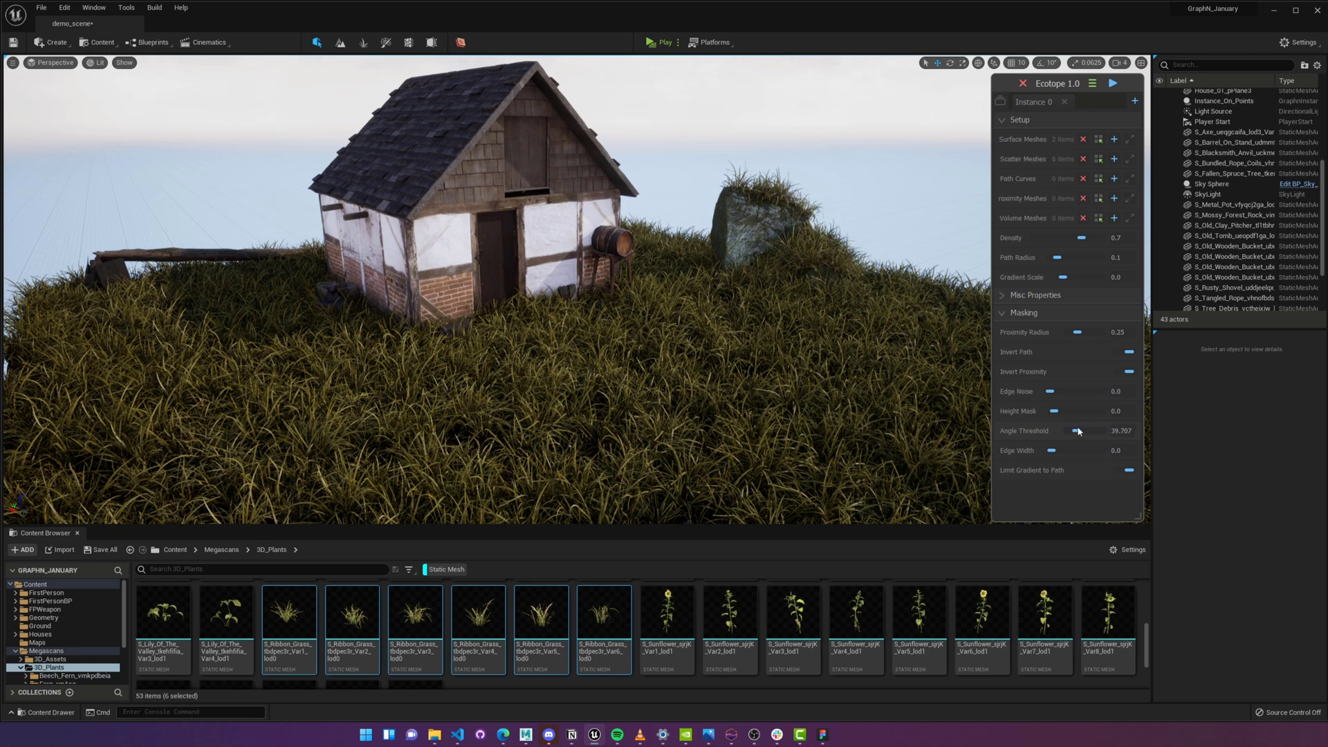
pyautogui.click(1023, 313)
# - Set the grass's first noise frequency to 0.25, its max scale to 0.67 and its instance count to 80000
pyautogui.click(1066, 296)
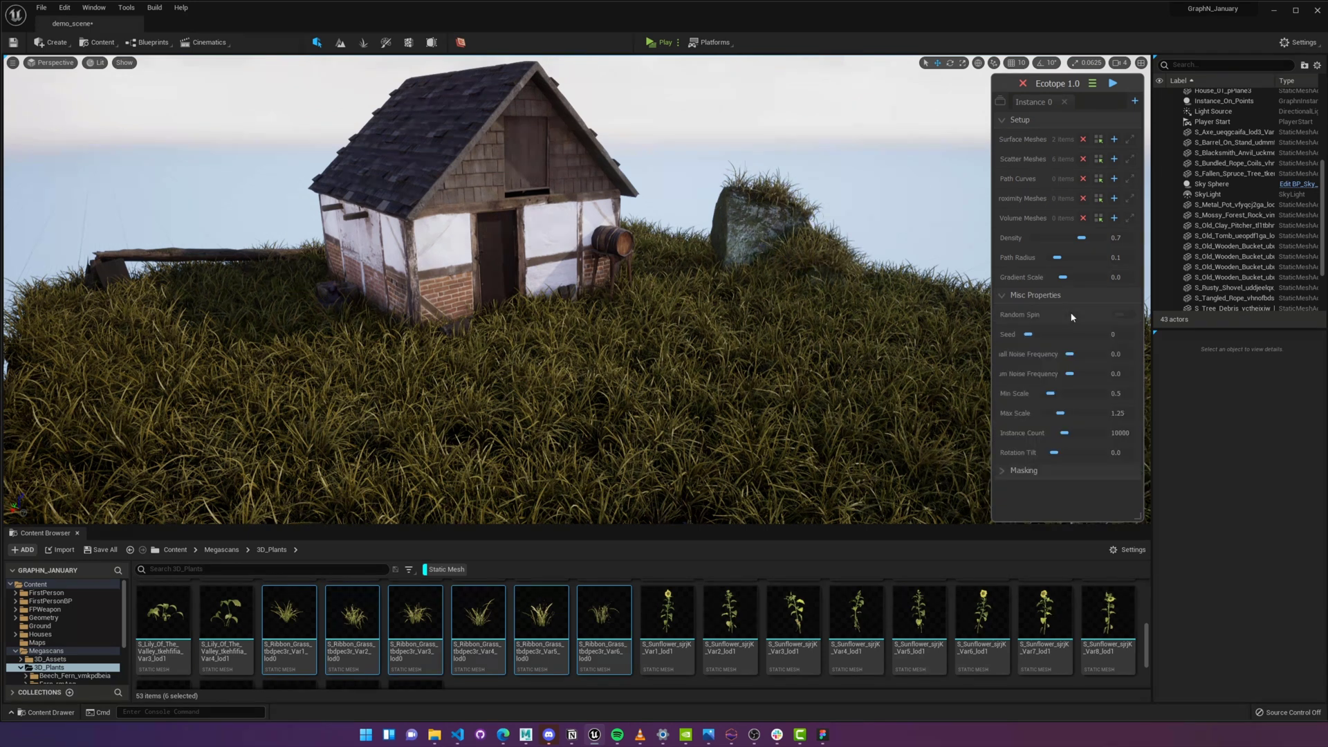
pyautogui.moveTo(1072, 357); pyautogui.dragTo(1077, 356)
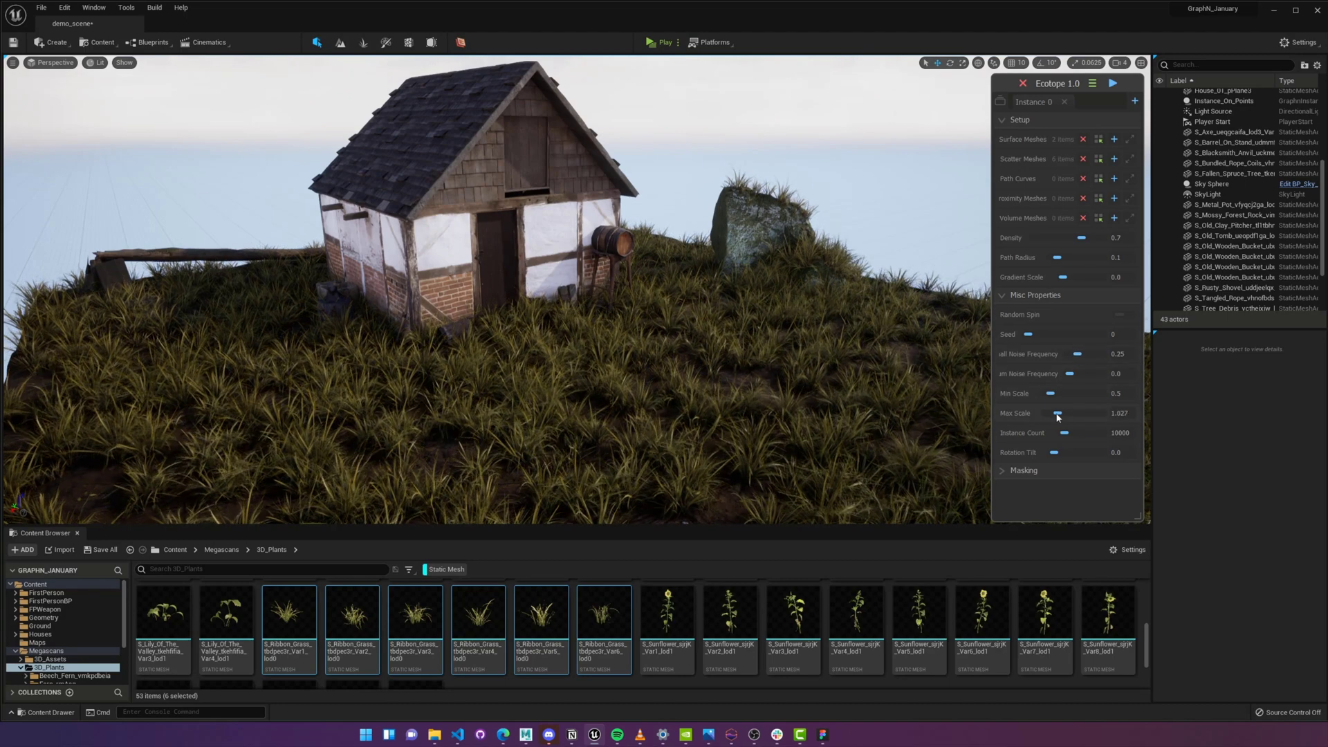
pyautogui.moveTo(1061, 413); pyautogui.dragTo(1052, 413)
pyautogui.click(1114, 433)
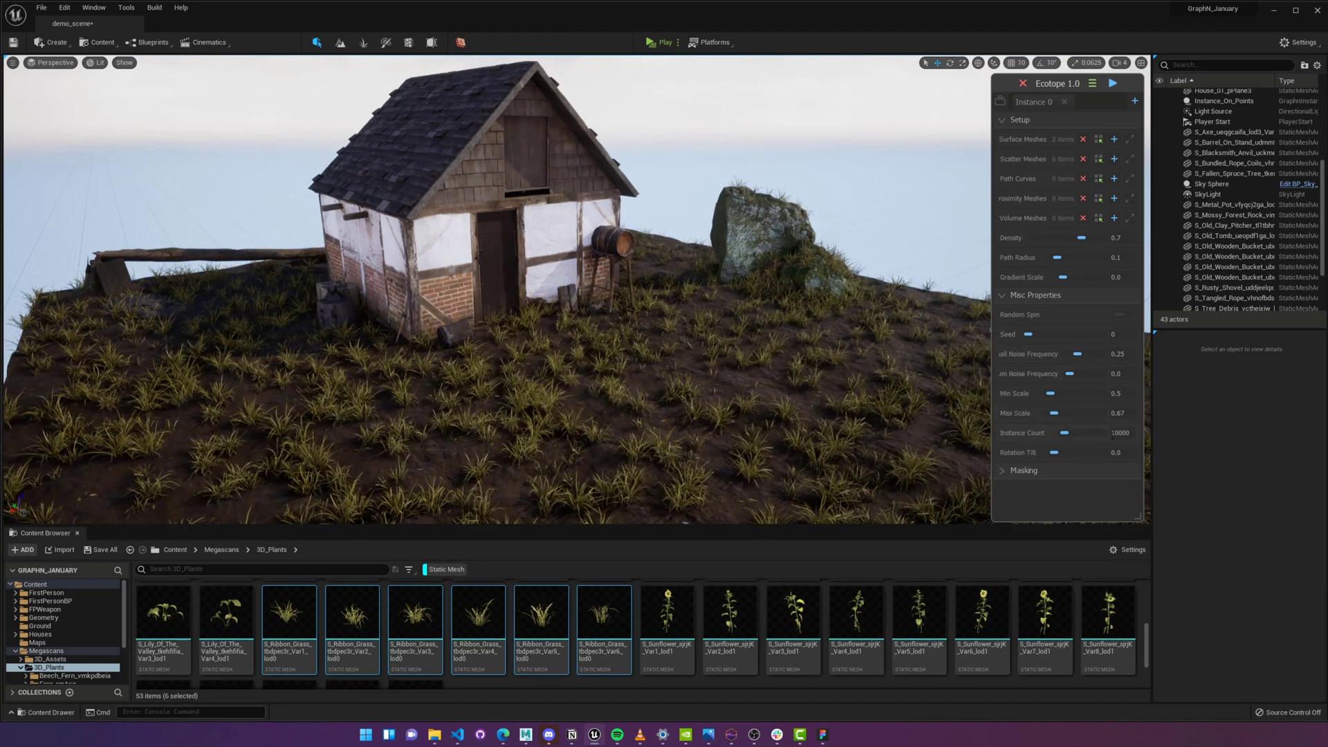
pyautogui.press('BackSpace')
pyautogui.write('8')
pyautogui.press('Return')
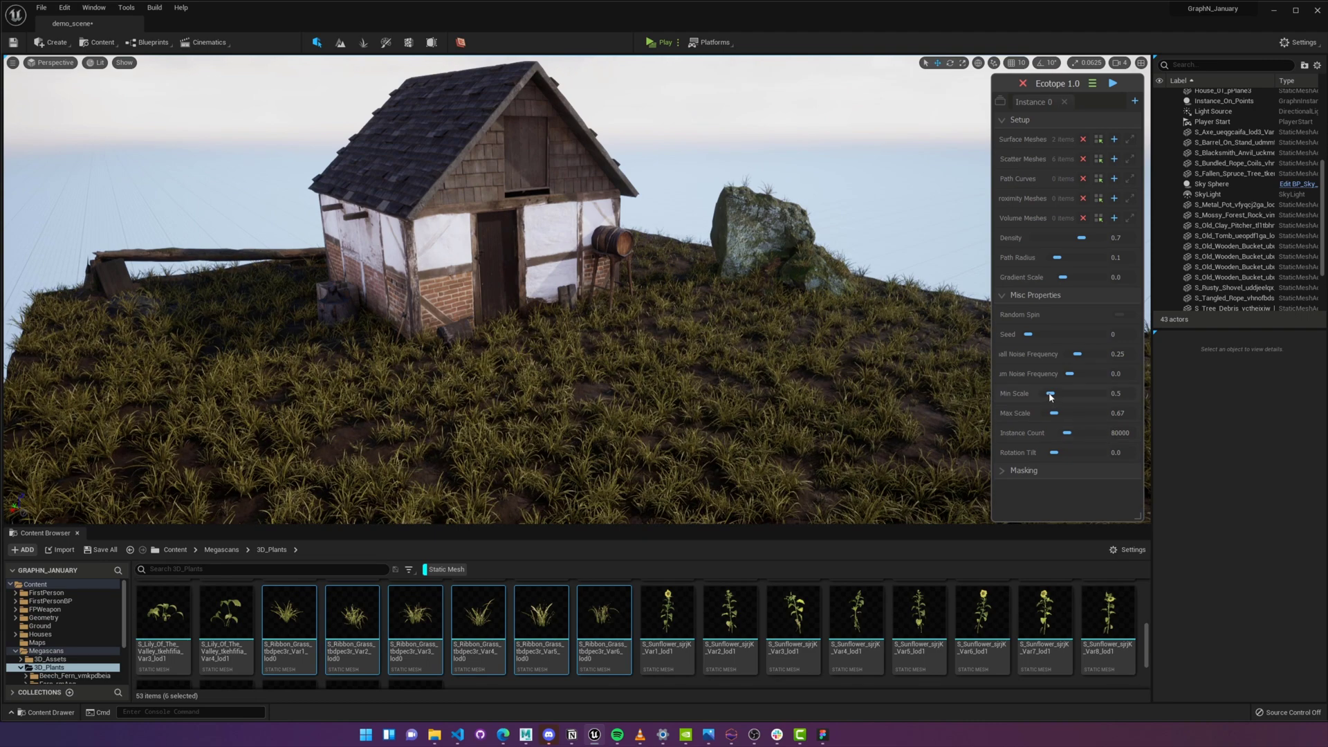
# - Set the grass's scale range to 0.26–0.713 and its two noise frequencies to 0.043 and 0.487
pyautogui.moveTo(1050, 396); pyautogui.dragTo(1056, 414)
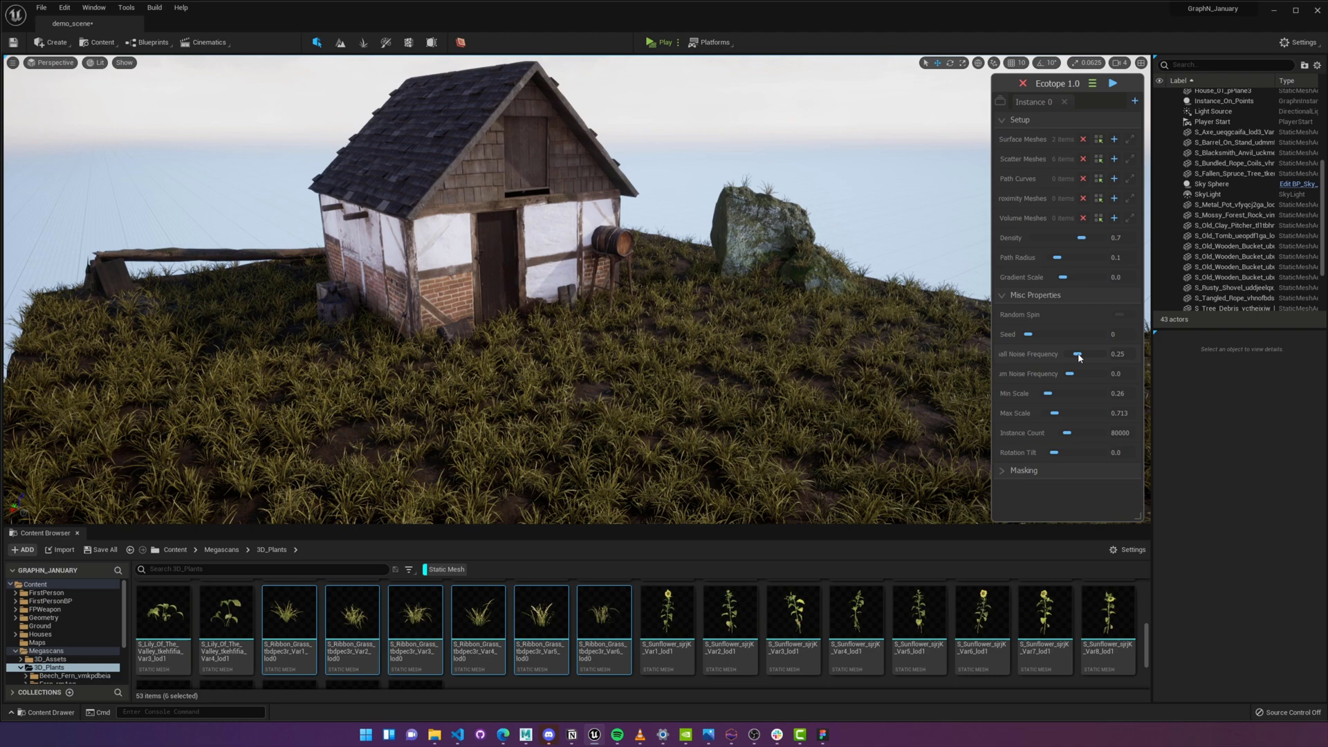
pyautogui.moveTo(1079, 357); pyautogui.dragTo(1085, 379)
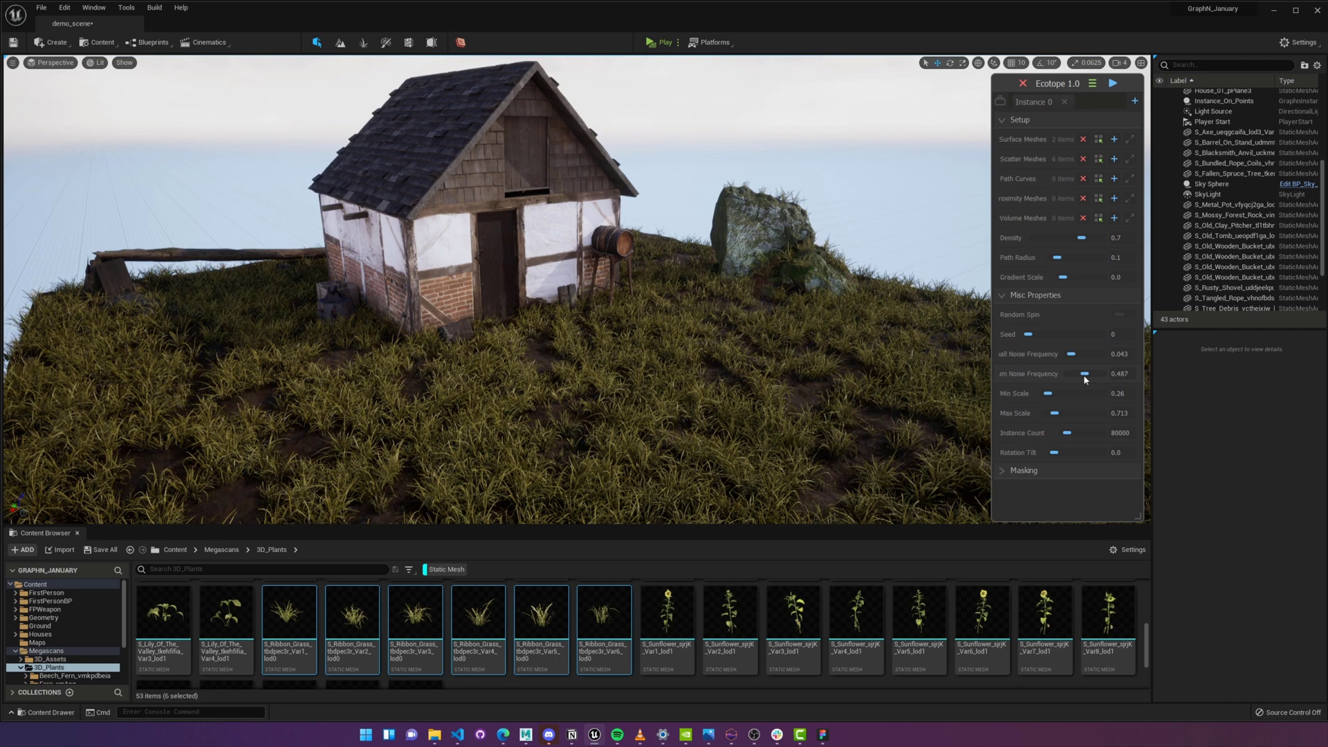
pyautogui.click(1030, 294)
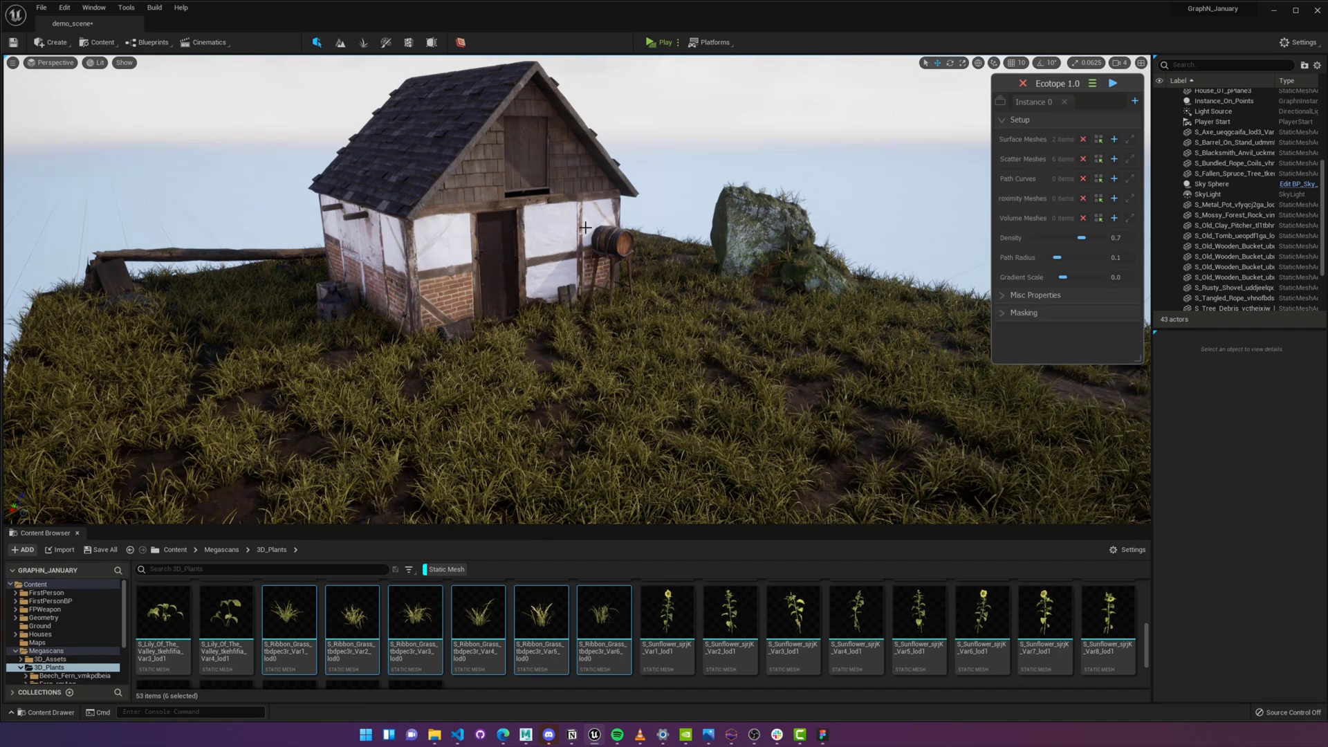
# - Create an empty actor in the scene and add a Spline component to it
pyautogui.click(53, 43)
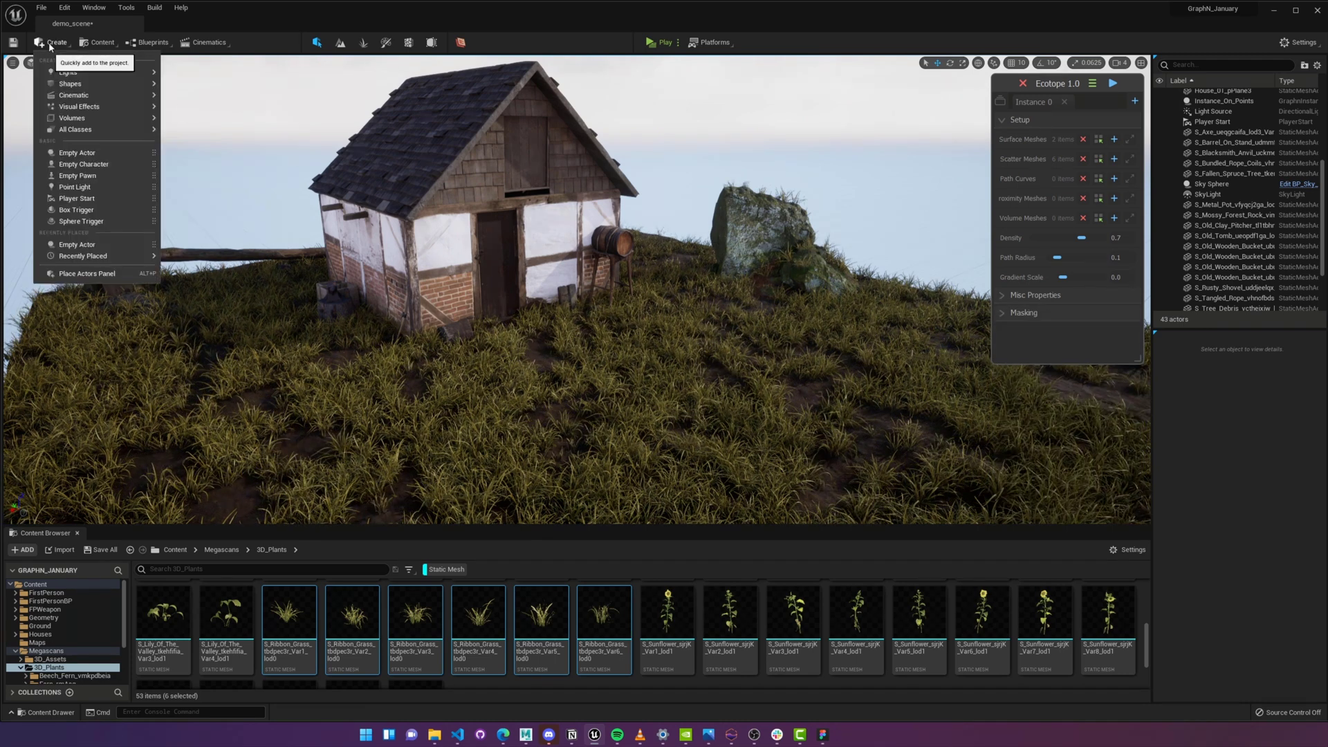
pyautogui.click(95, 152)
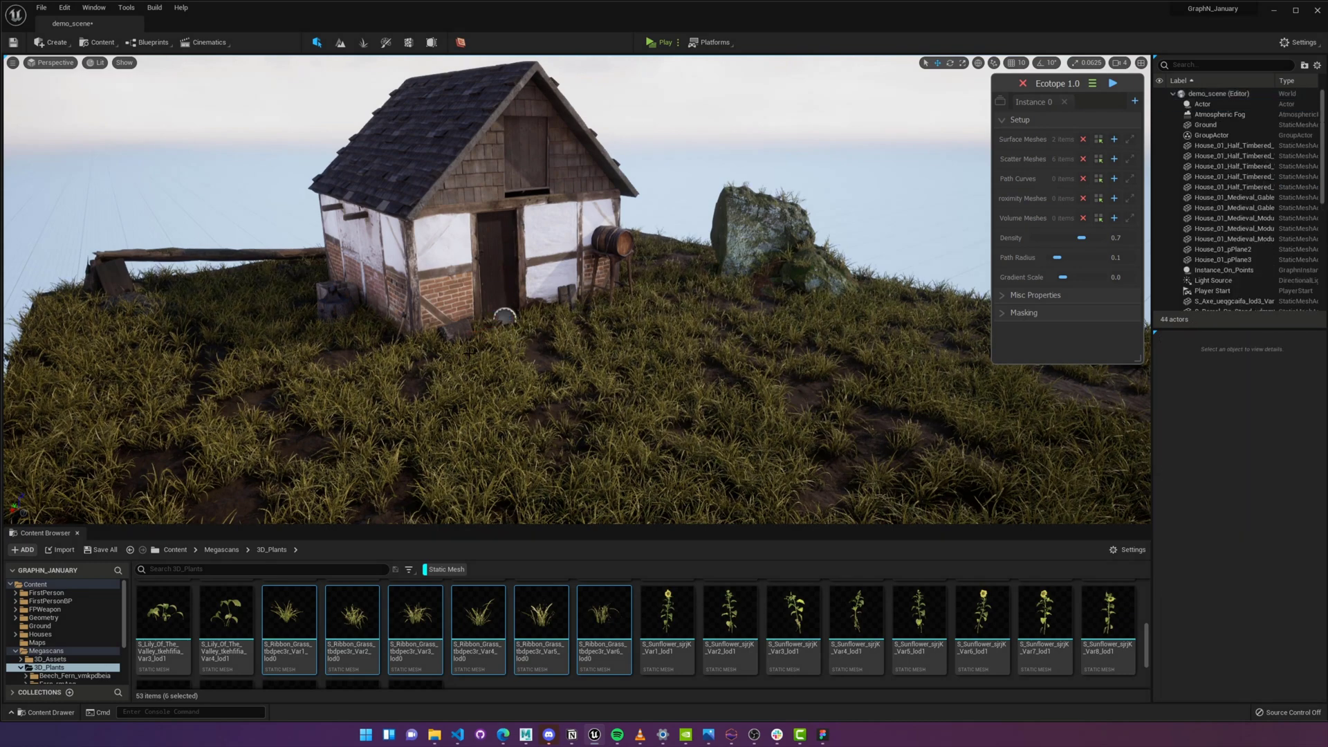
pyautogui.click(505, 316)
pyautogui.scroll(2, 504, 316)
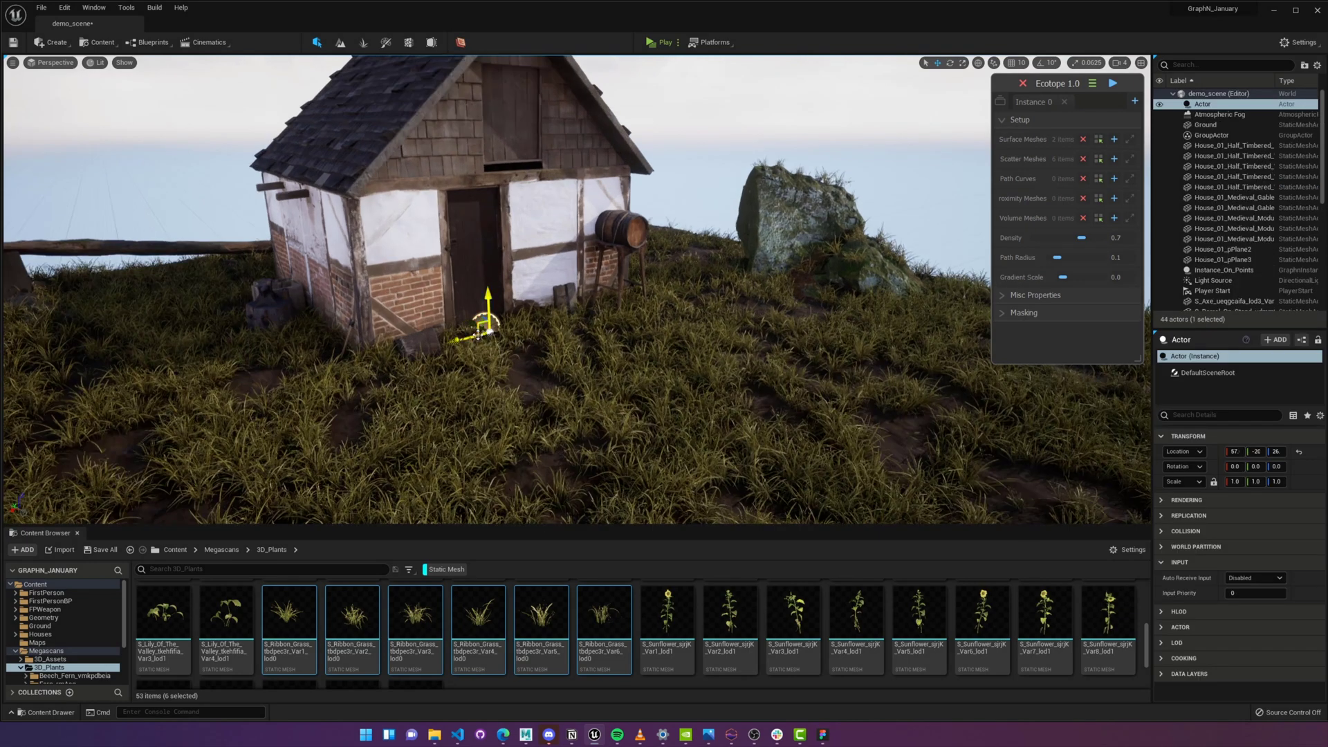
pyautogui.click(1278, 340)
pyautogui.write('spline')
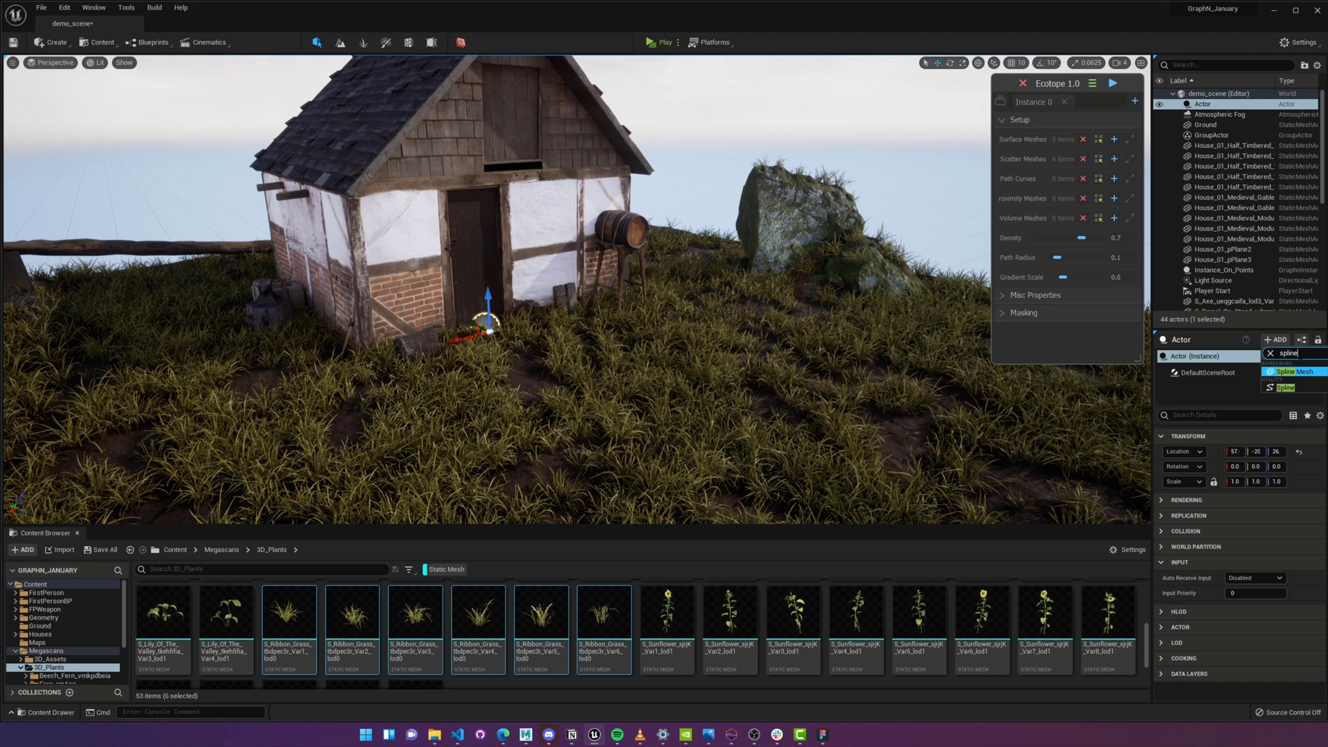
pyautogui.click(1285, 387)
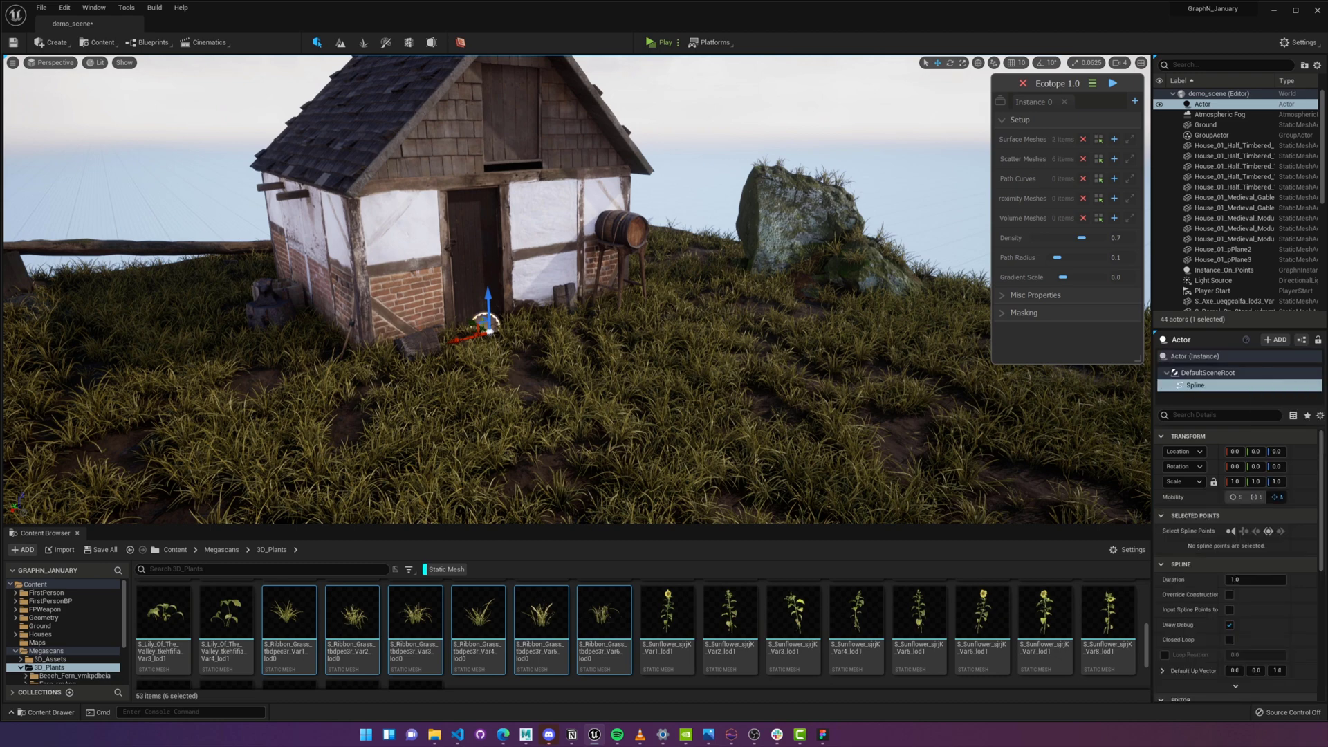
# - Shape the spline into a winding path from the house door across the grass, extending it with additional points
pyautogui.click(411, 350)
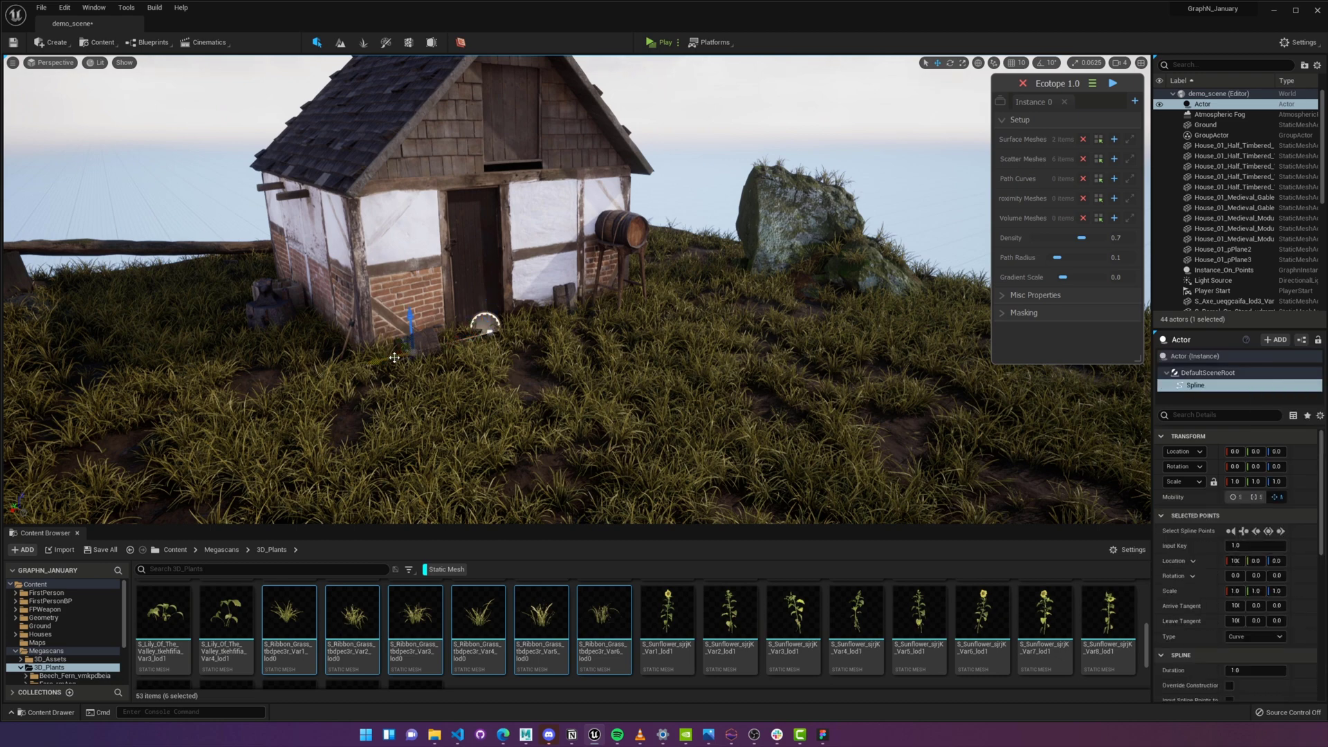
pyautogui.moveTo(391, 354); pyautogui.dragTo(810, 393)
pyautogui.moveTo(437, 296); pyautogui.dragTo(548, 325, button='right')
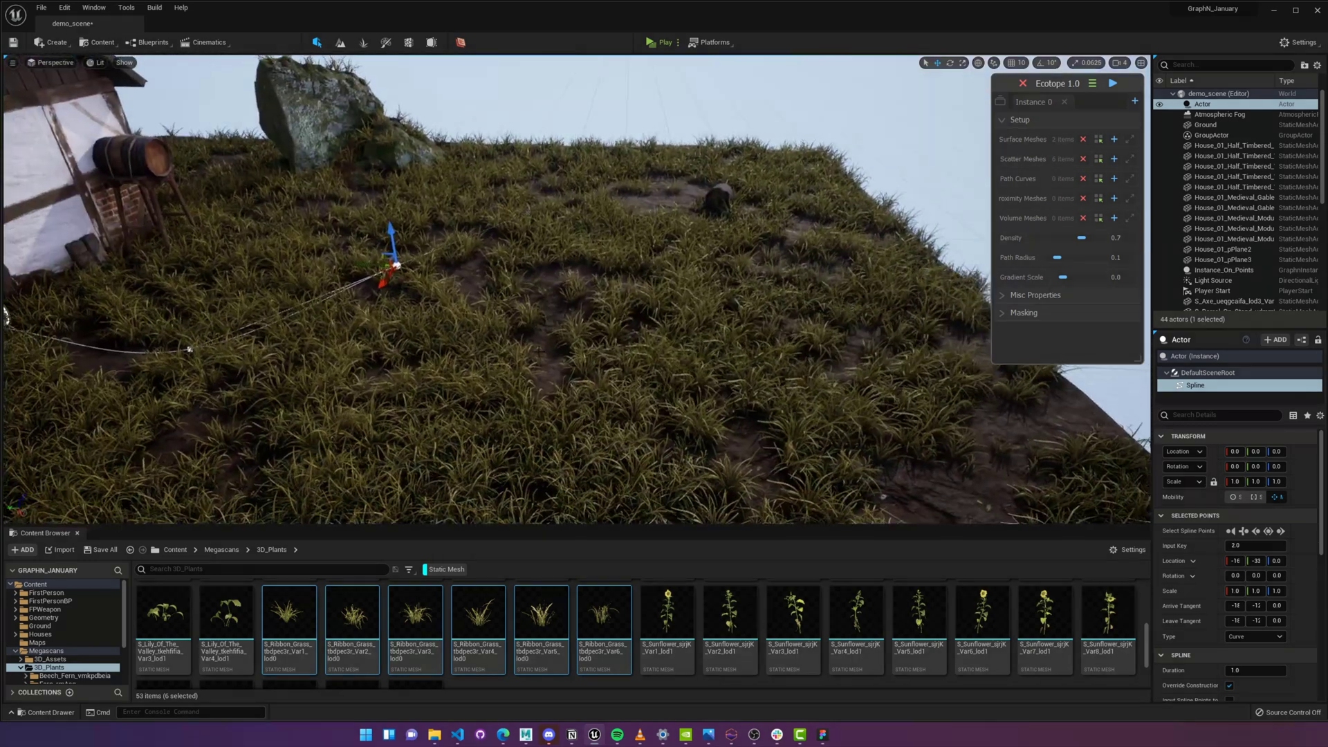
pyautogui.keyDown('alt'); pyautogui.moveTo(379, 284); pyautogui.dragTo(996, 354); pyautogui.keyUp('alt')
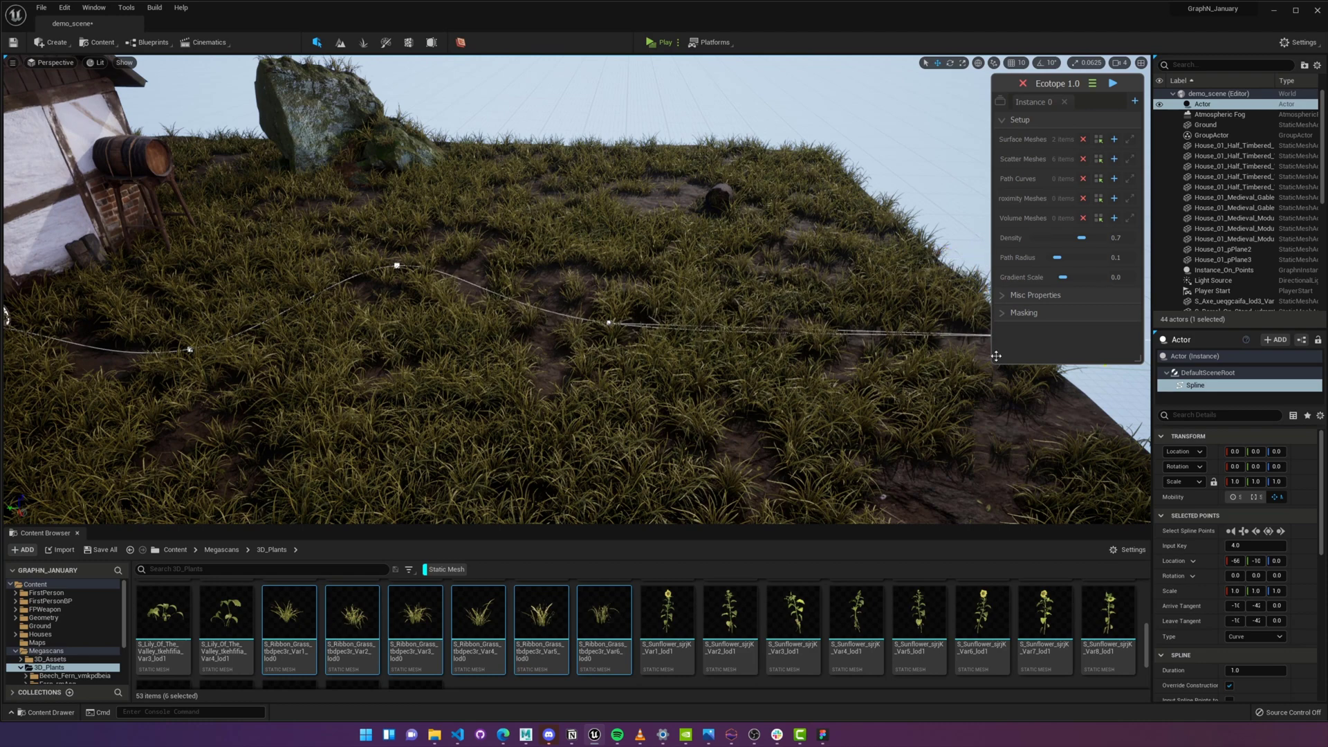
pyautogui.click(770, 370)
# - Add the spline actor to Ecotope as a path curve to clear the grass along it
pyautogui.moveTo(770, 370); pyautogui.dragTo(633, 363, button='right')
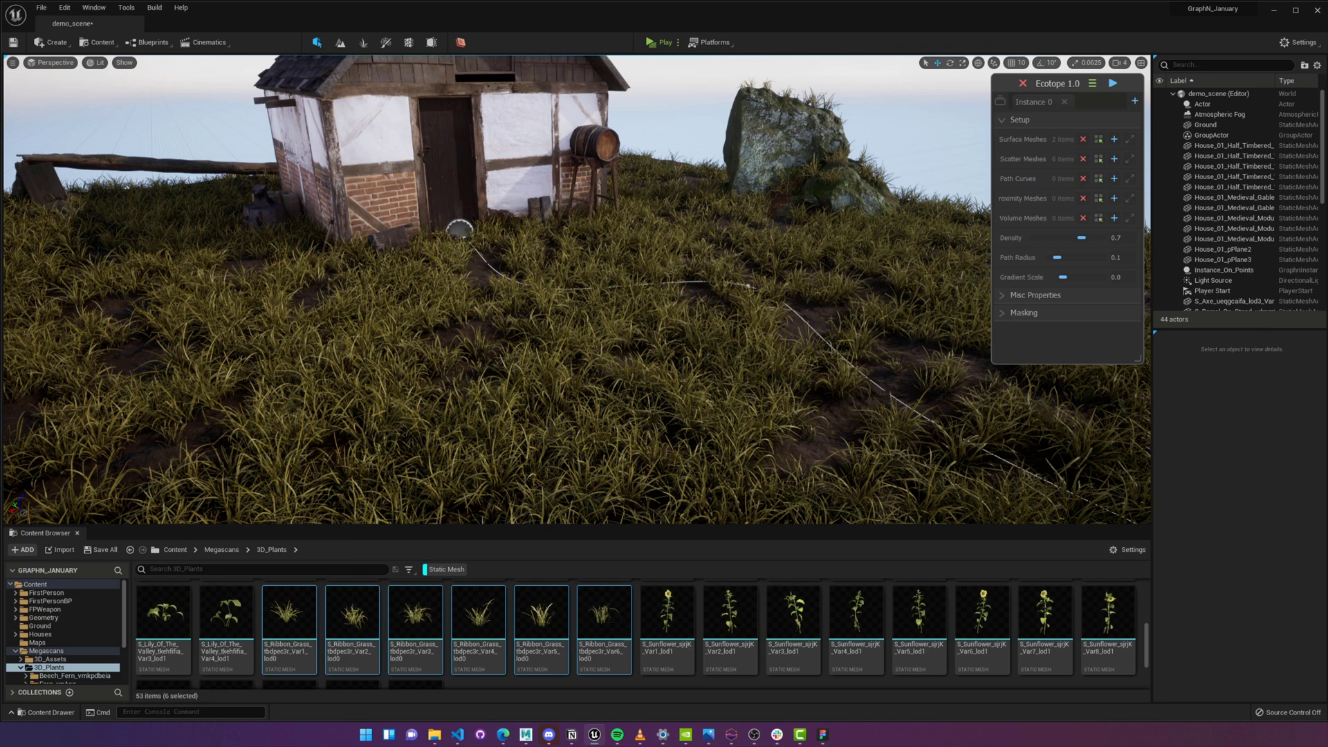
pyautogui.click(460, 229)
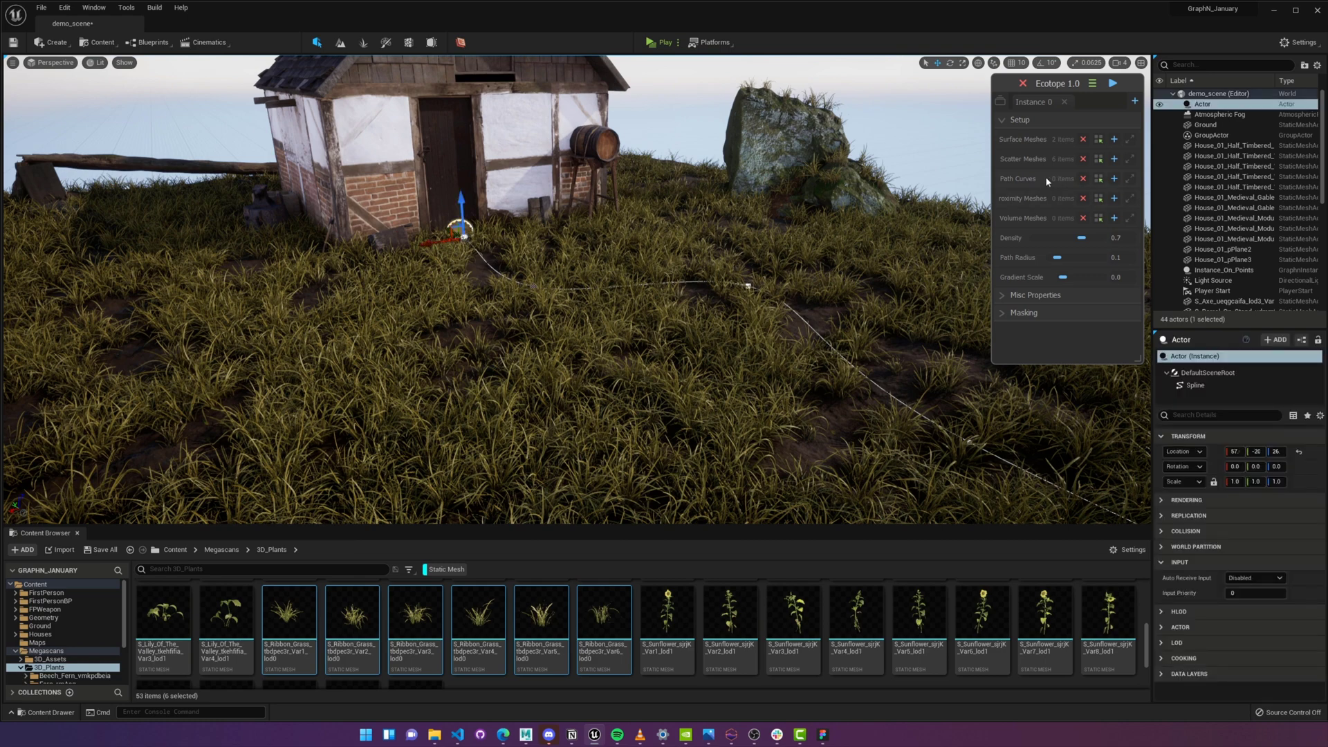
pyautogui.click(1115, 179)
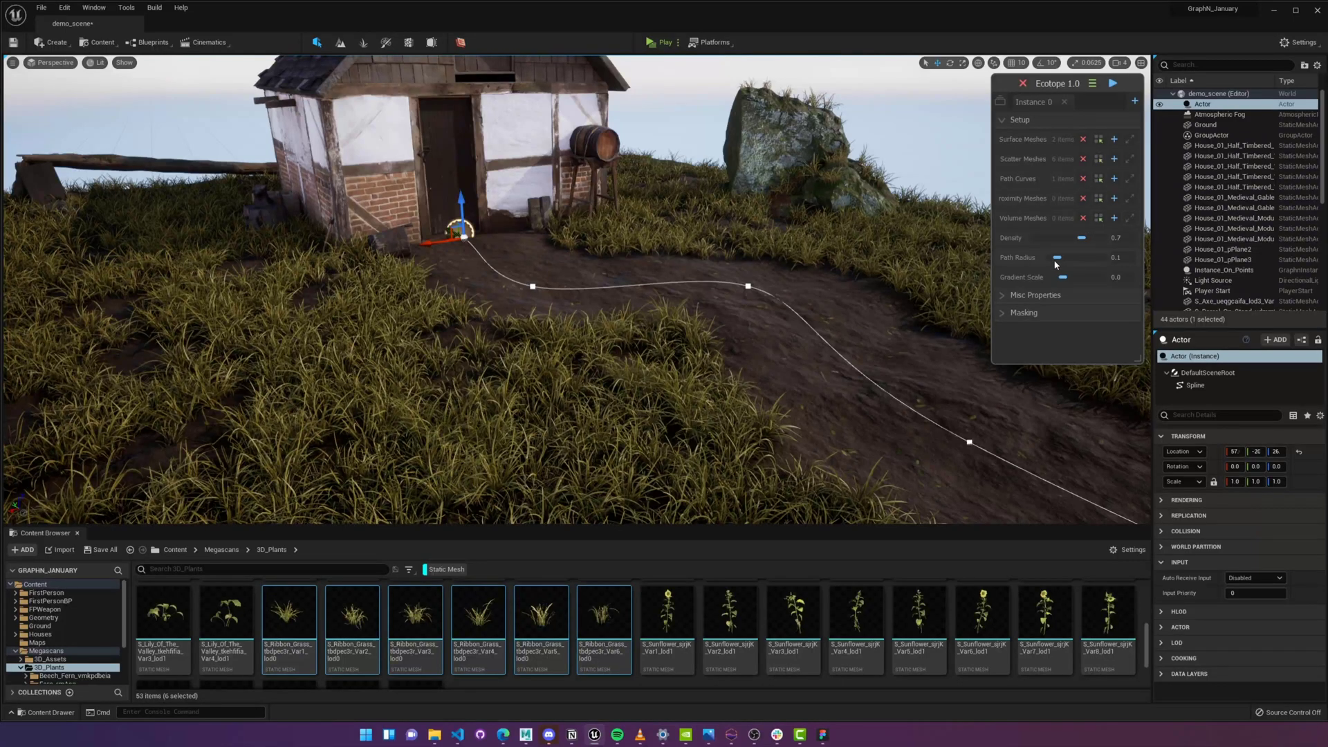
# - Set the grass's path radius to 0.01, its gradient scale to 0.137 and its edge noise to 0.14
pyautogui.moveTo(1056, 261)
pyautogui.mouseDown()
pyautogui.moveTo(1073, 260)
pyautogui.moveTo(1054, 260)
pyautogui.moveTo(1067, 281)
pyautogui.mouseUp()
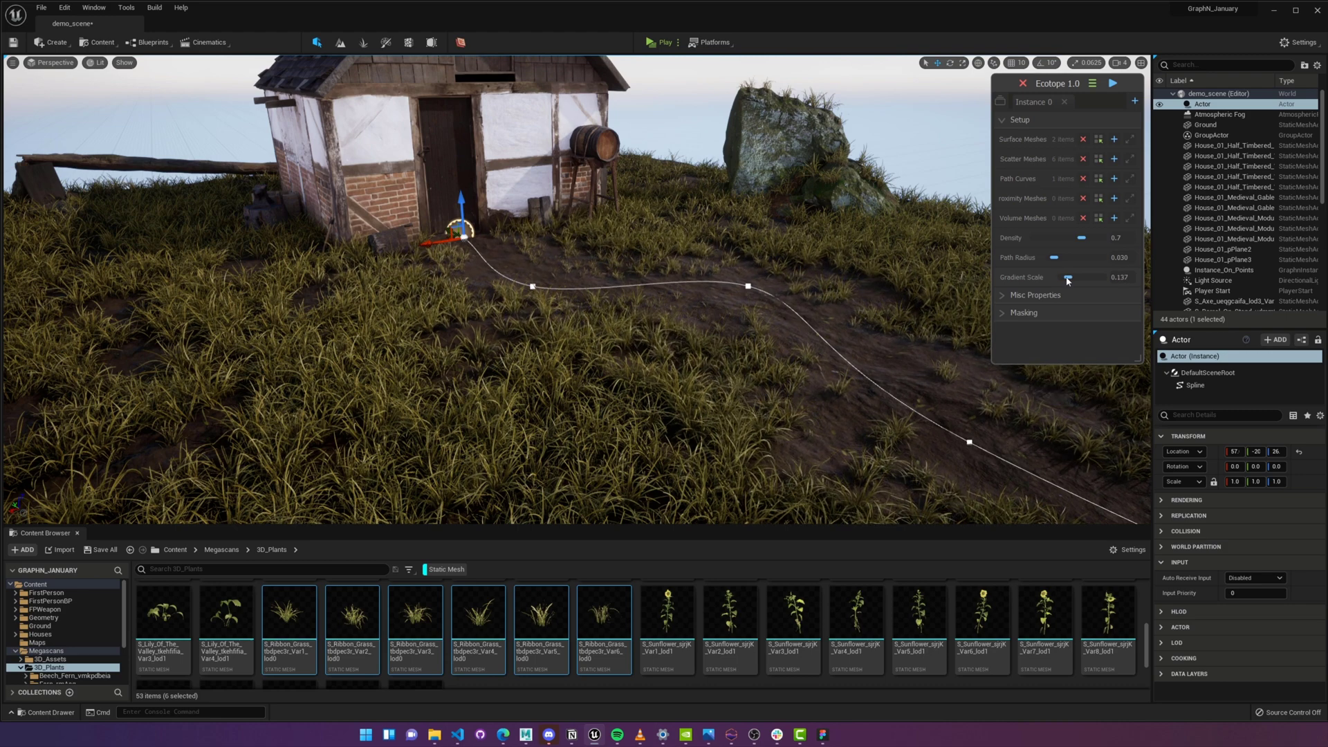
pyautogui.click(1053, 311)
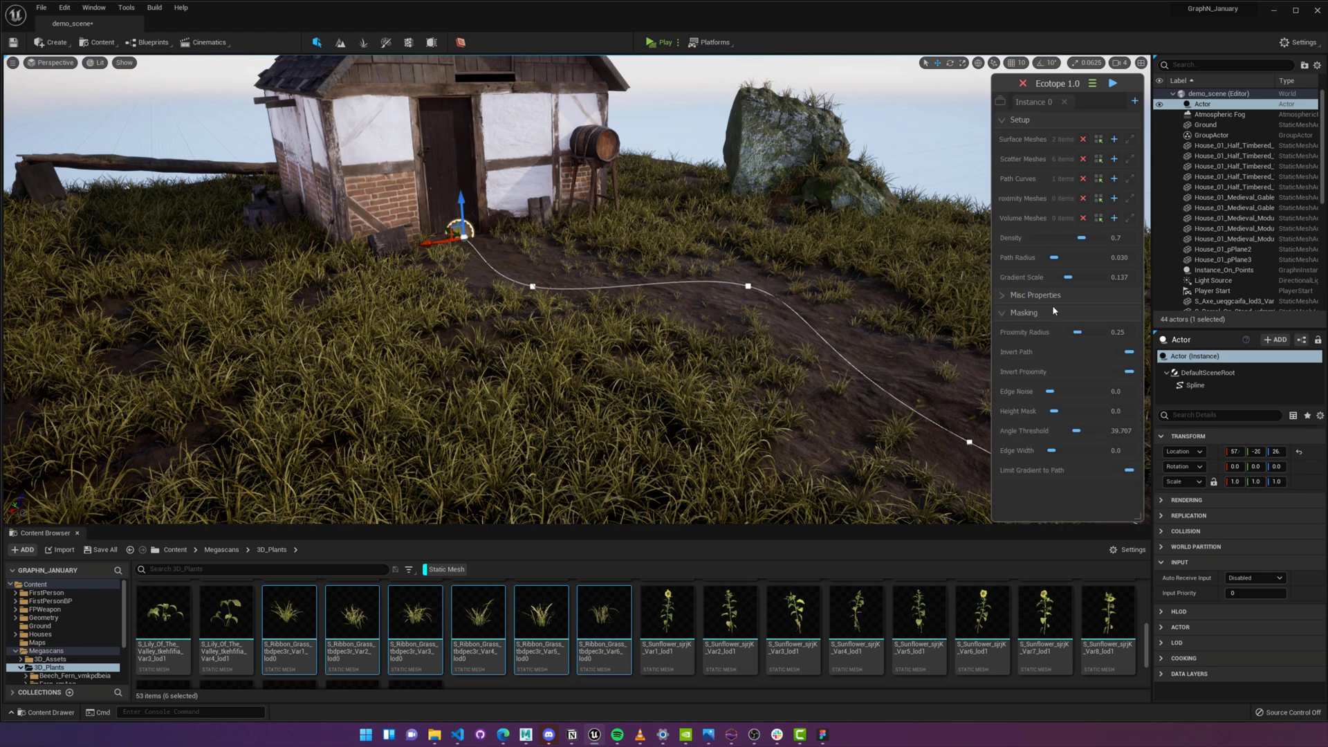
pyautogui.moveTo(1049, 392); pyautogui.dragTo(1056, 395)
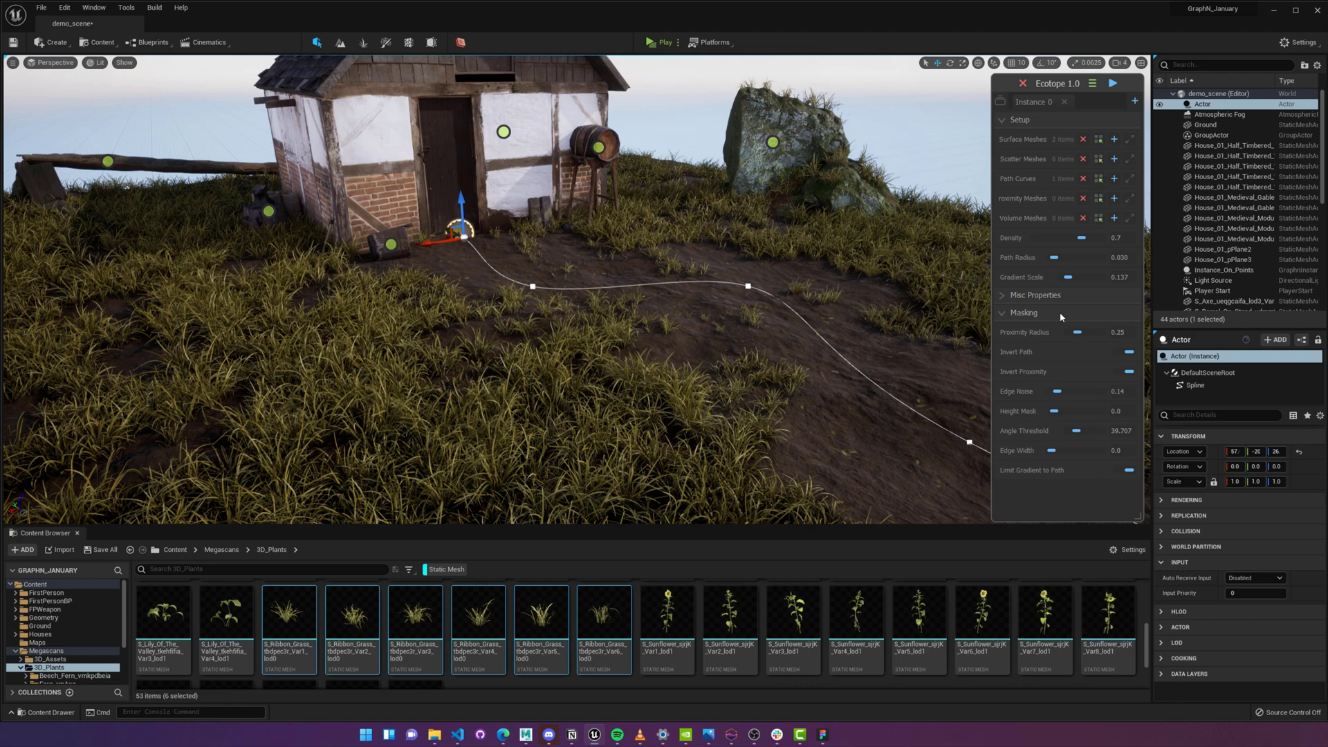
pyautogui.click(1059, 312)
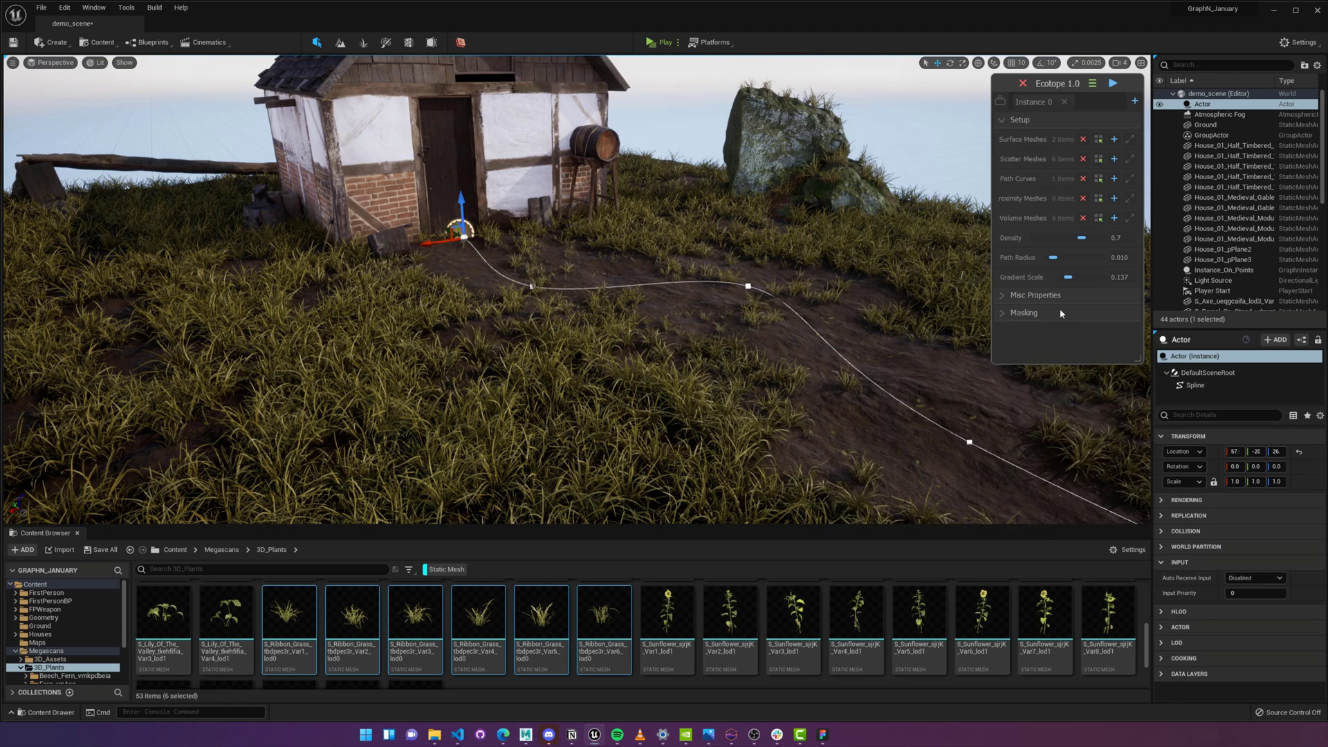
# - Add a second Ecotope instance, search Bridge for Flower assets and use the Field Poppy meshes as its scatter meshes
pyautogui.click(1137, 101)
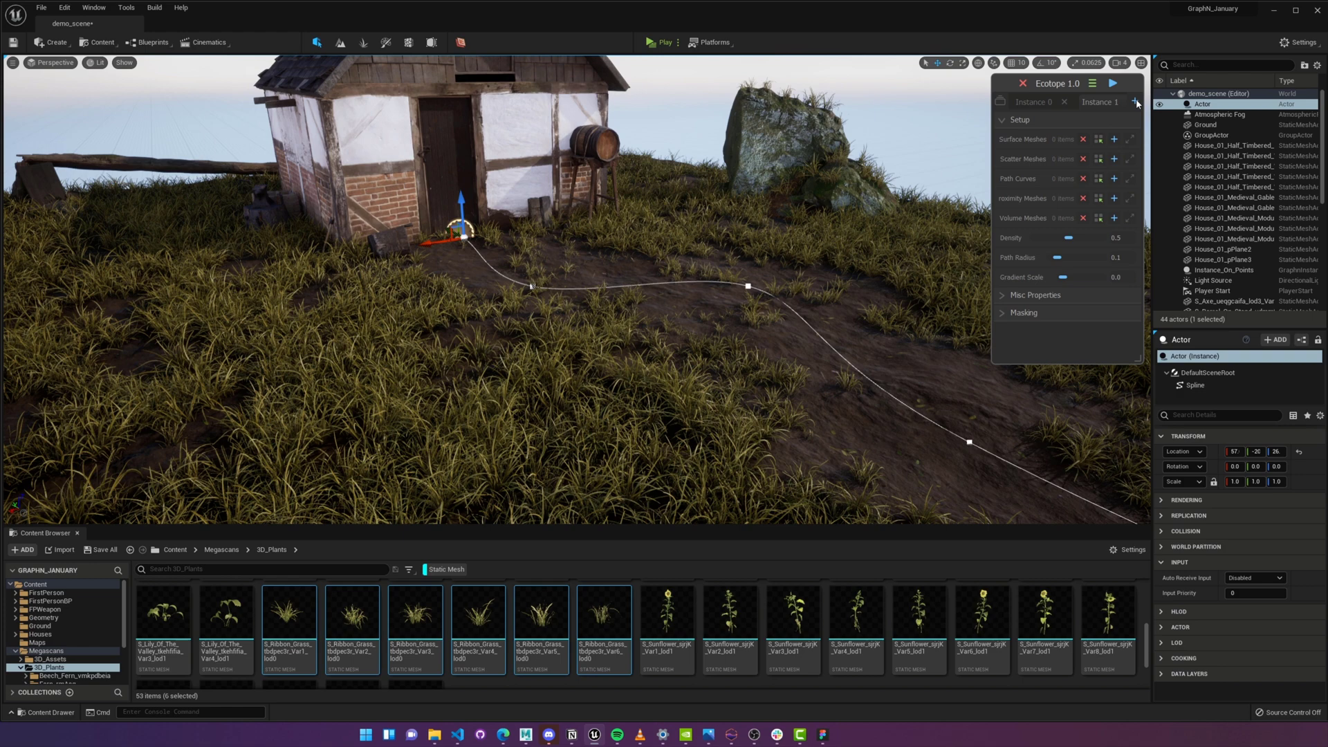
pyautogui.click(102, 42)
pyautogui.click(117, 155)
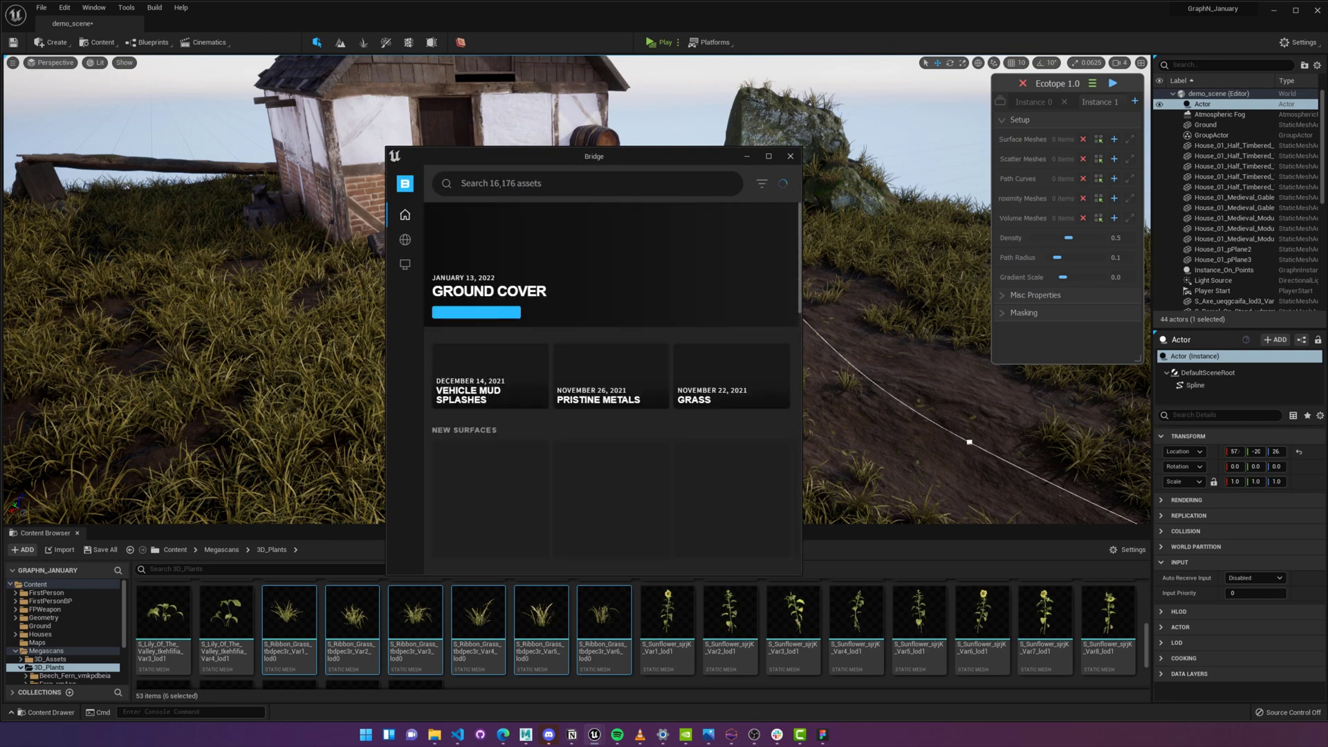
pyautogui.click(498, 184)
pyautogui.click(493, 237)
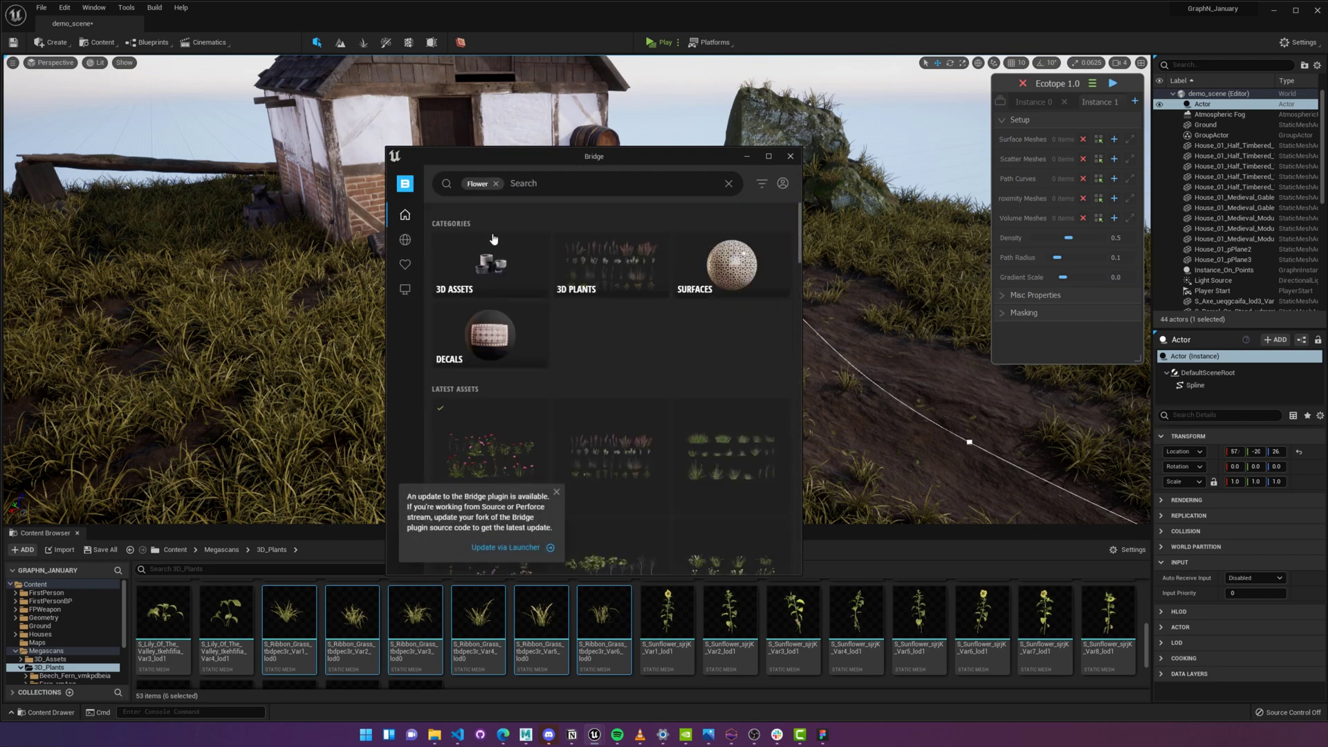
pyautogui.click(540, 409)
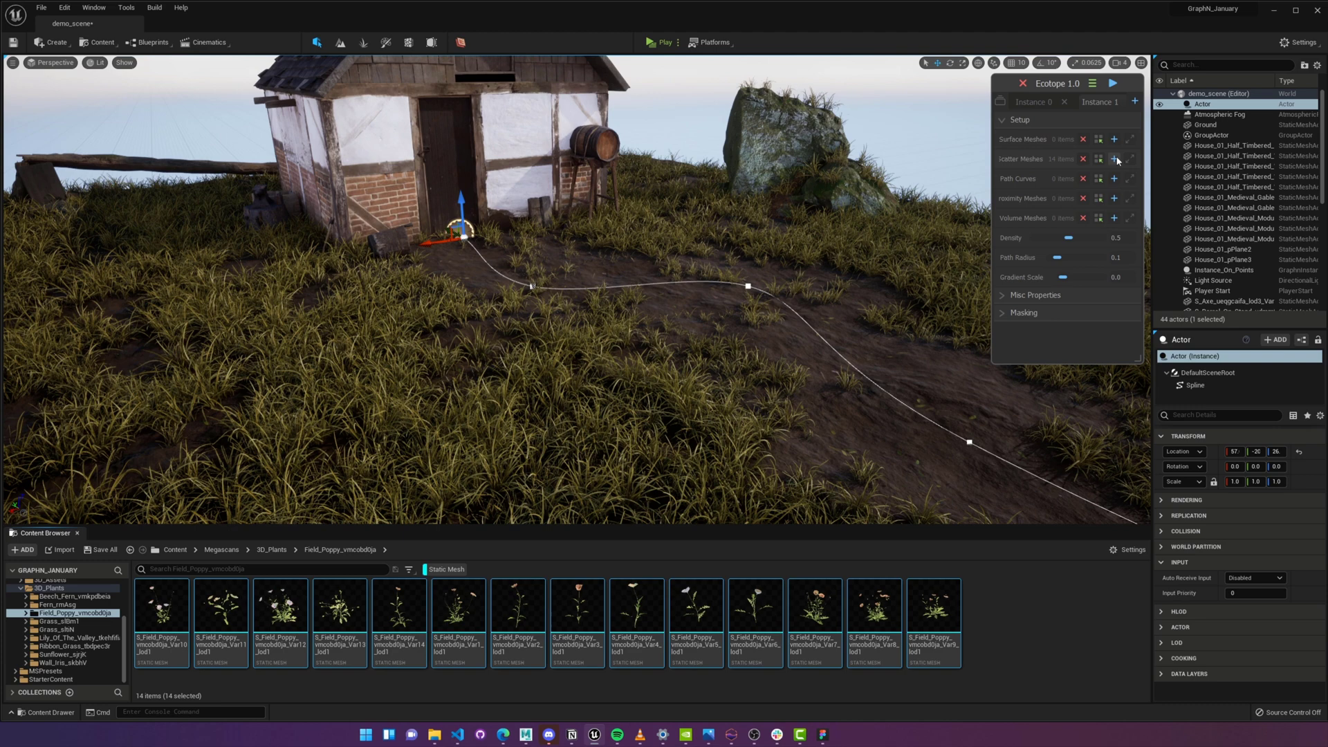
# - Link the first instance's surface meshes to the poppy instance and set the poppies' maximum scale to 0.5
pyautogui.click(1045, 100)
pyautogui.rightClick(1054, 143)
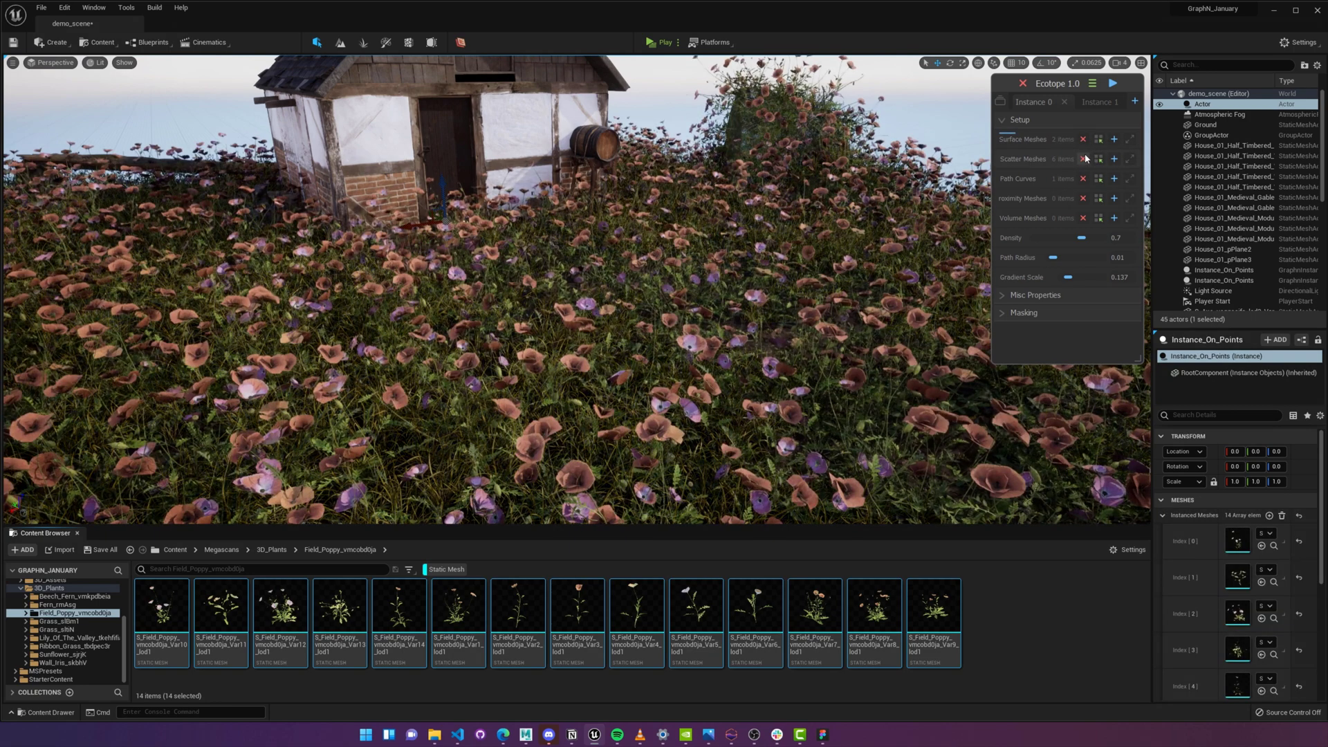
pyautogui.click(1082, 295)
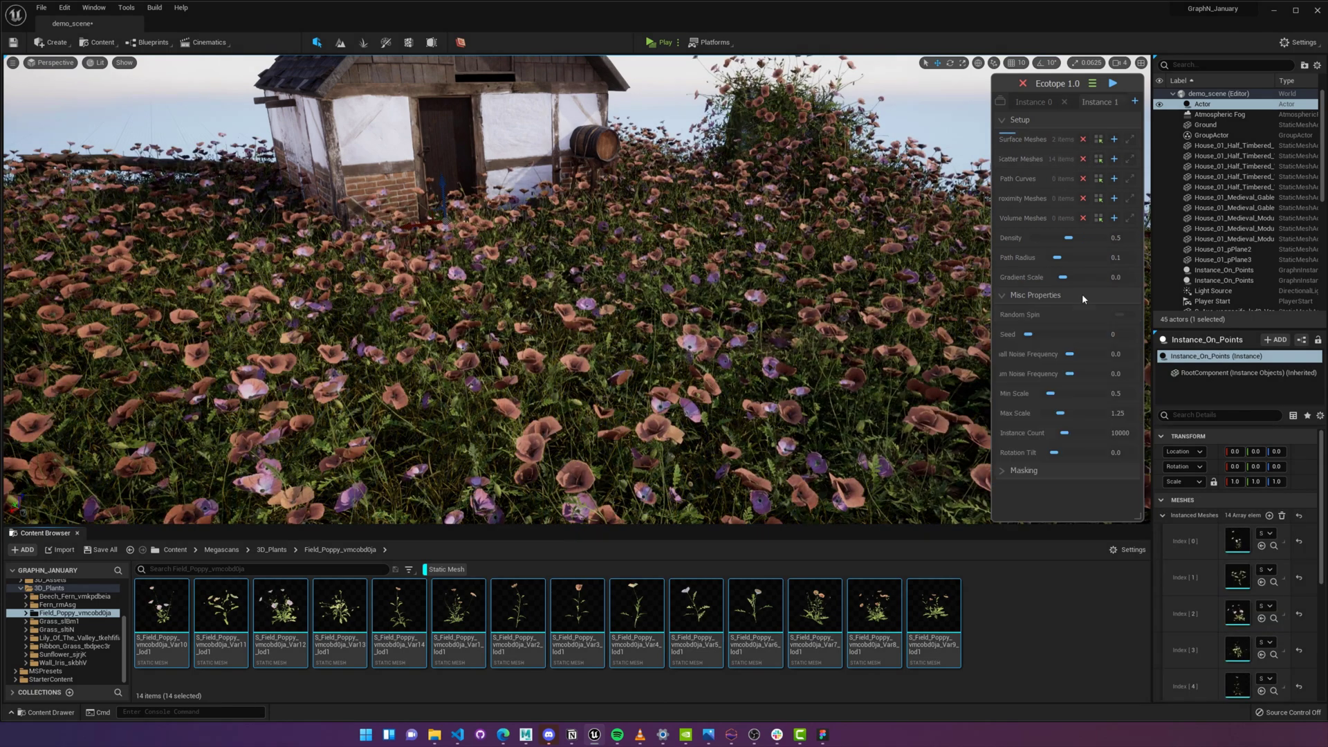
pyautogui.click(1117, 414)
pyautogui.write('0.75')
pyautogui.press('Return')
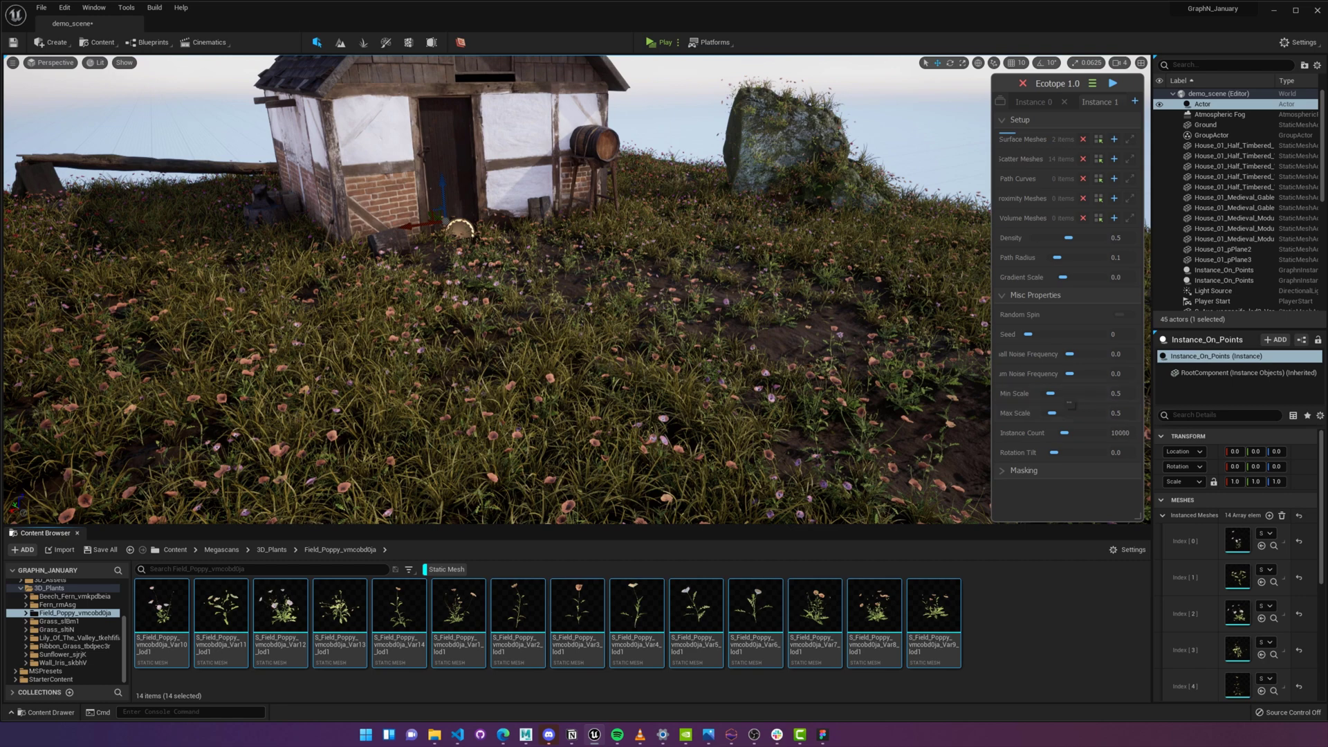
# - Add the mossy rock, barrel, house, anvil, jug by the wall and fallen tree trunk to the poppy instance as proximity meshes
pyautogui.click(777, 147)
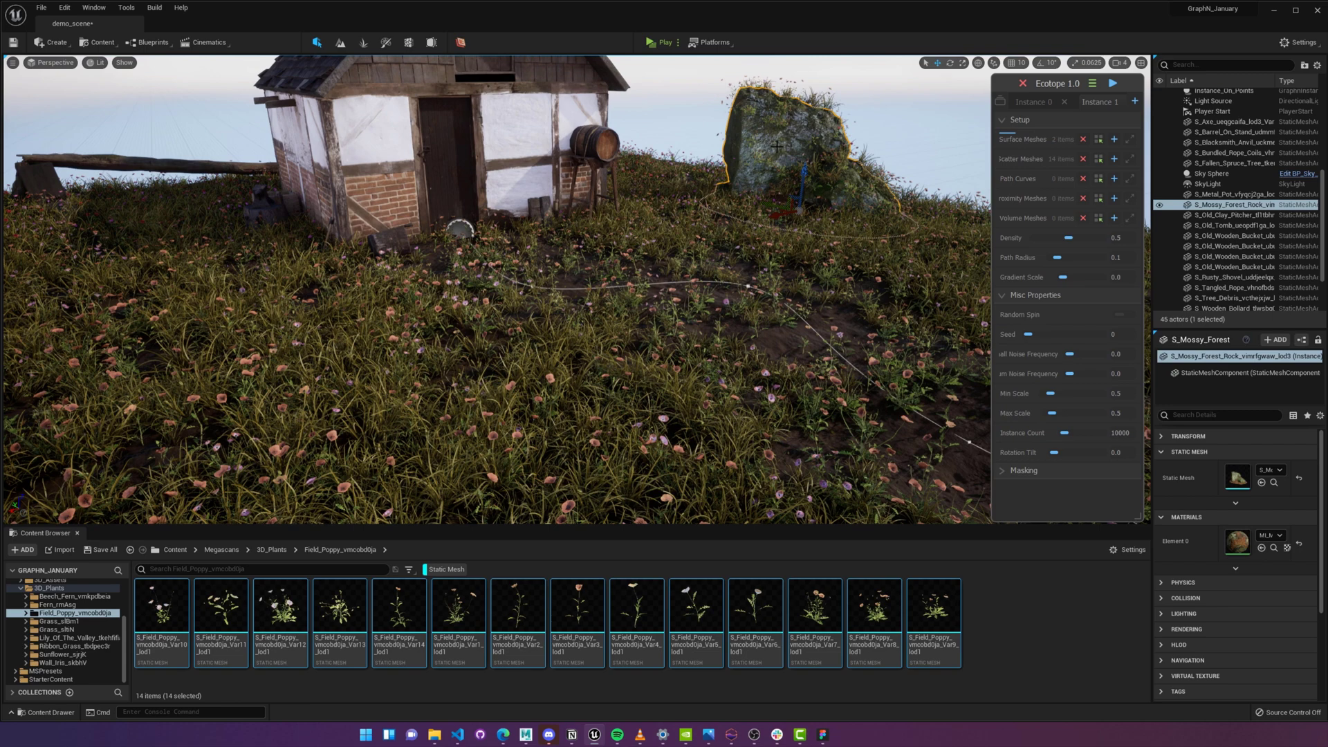
pyautogui.keyDown('ctrl'); pyautogui.click(603, 150); pyautogui.keyUp('ctrl')
pyautogui.keyDown('ctrl'); pyautogui.click(486, 183); pyautogui.keyUp('ctrl')
pyautogui.keyDown('ctrl'); pyautogui.click(387, 240); pyautogui.keyUp('ctrl')
pyautogui.keyDown('ctrl'); pyautogui.click(264, 208); pyautogui.keyUp('ctrl')
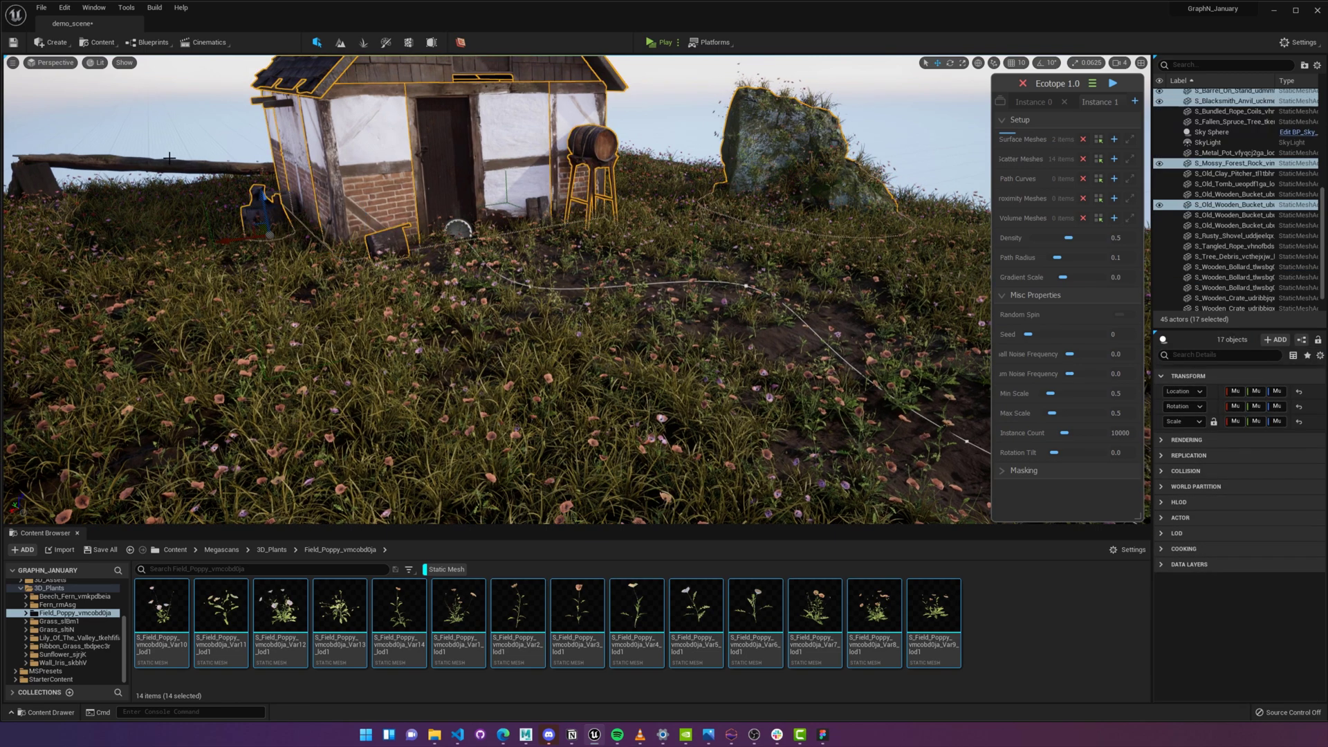
pyautogui.keyDown('ctrl'); pyautogui.click(170, 159); pyautogui.keyUp('ctrl')
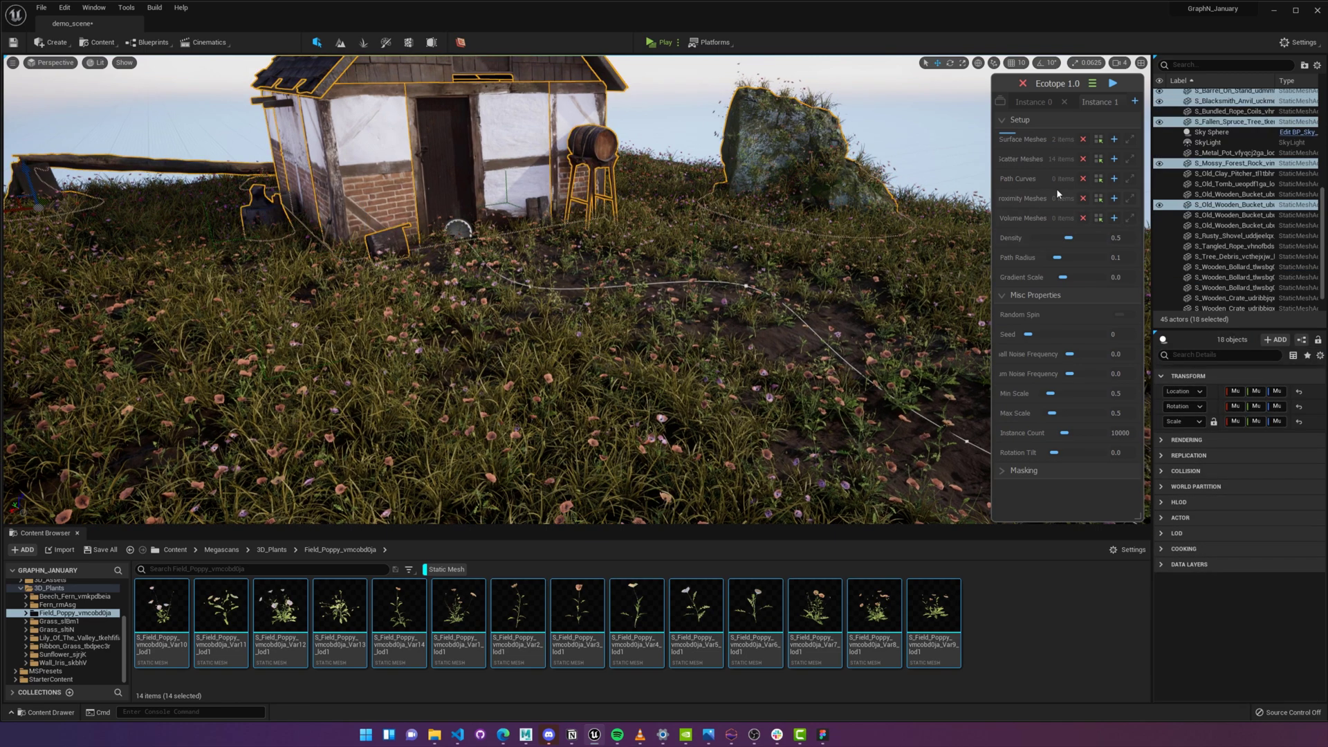
pyautogui.moveTo(1135, 519); pyautogui.dragTo(1155, 524)
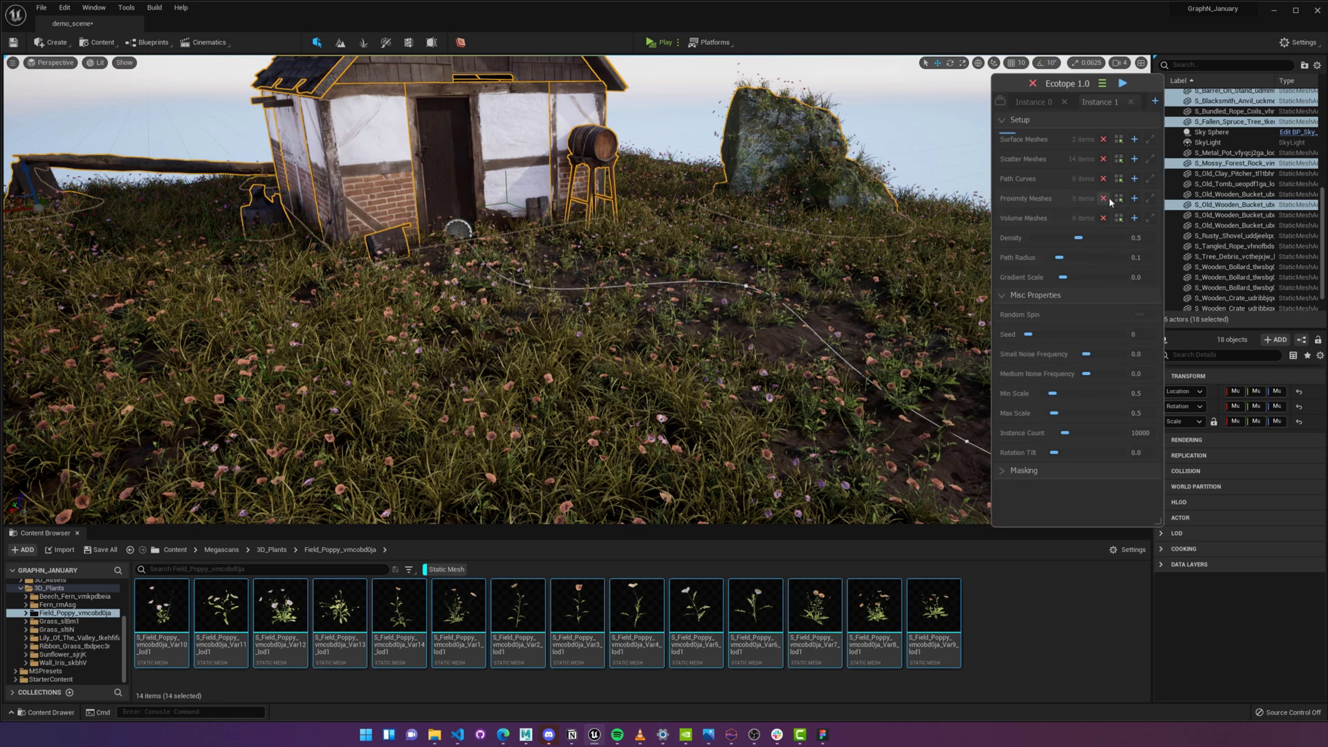
pyautogui.click(1135, 200)
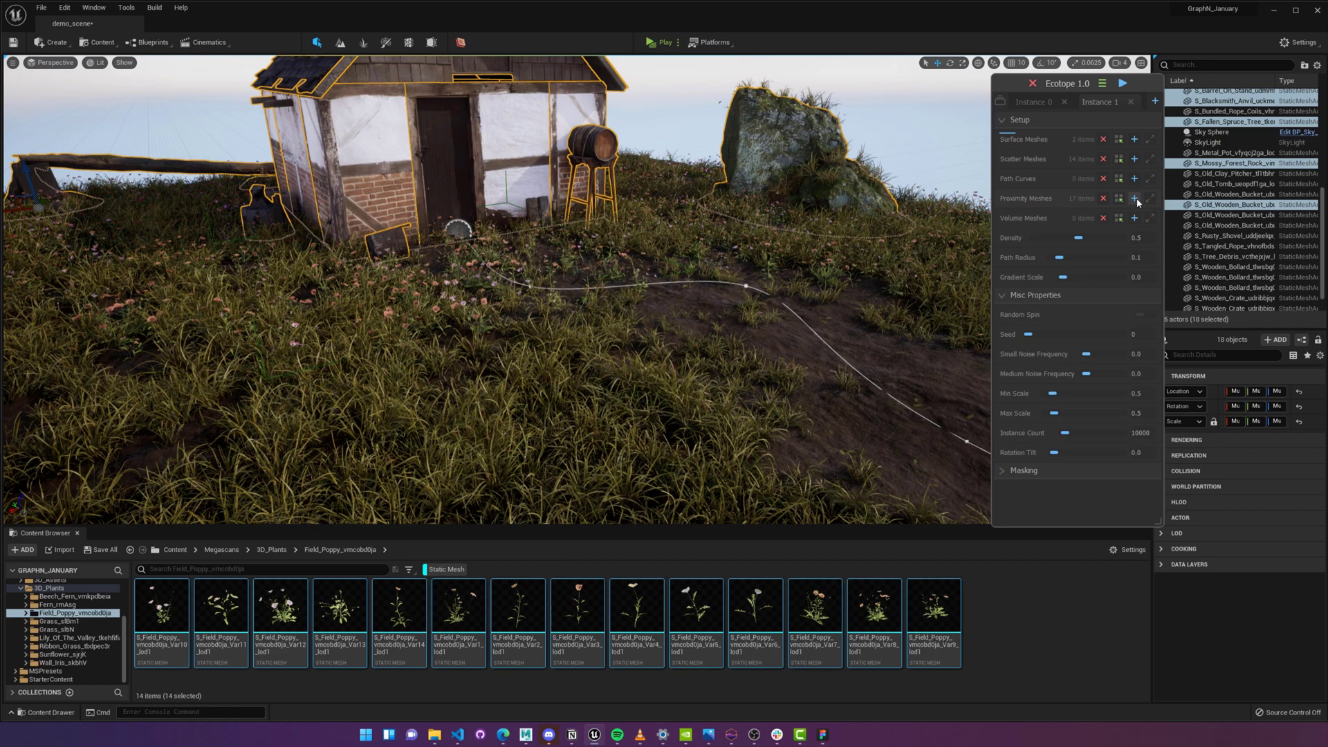
# - Reduce the poppy instance's proximity radius in its masking settings
pyautogui.click(1084, 295)
pyautogui.click(1067, 314)
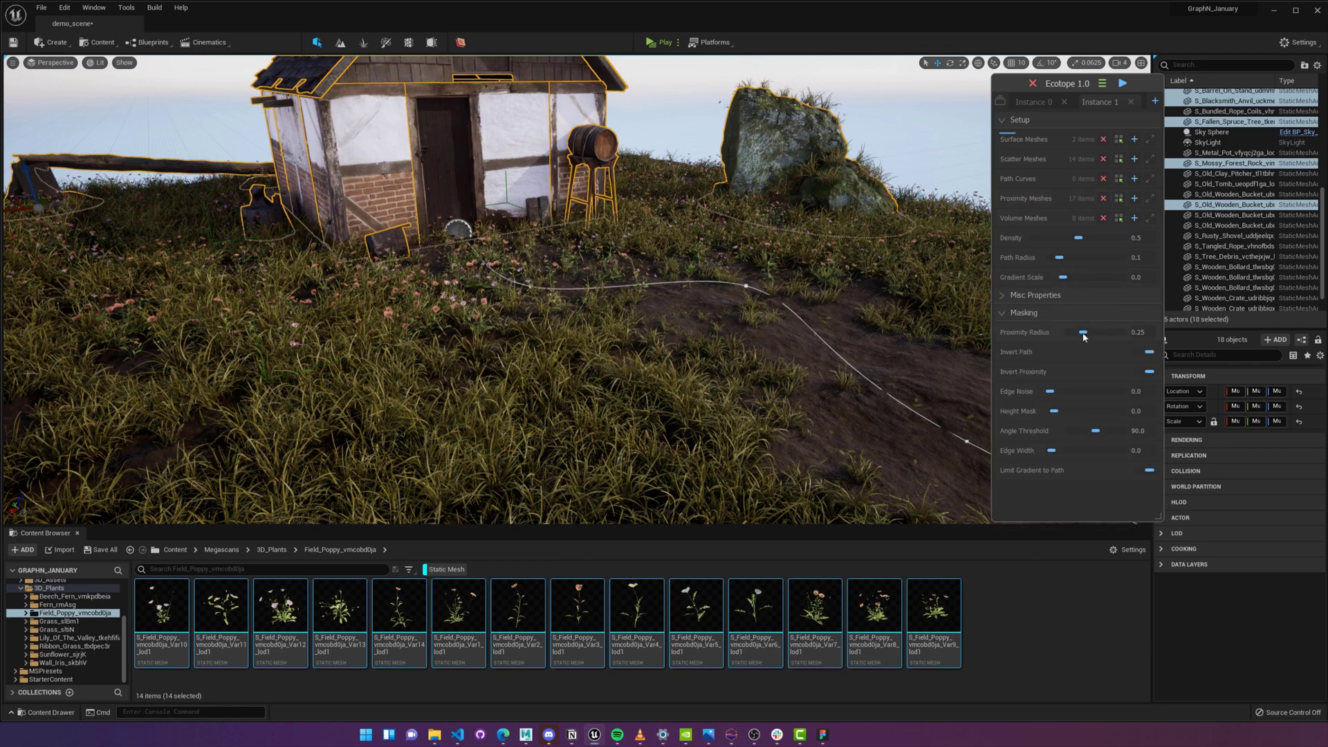
pyautogui.moveTo(1081, 336); pyautogui.dragTo(1073, 334)
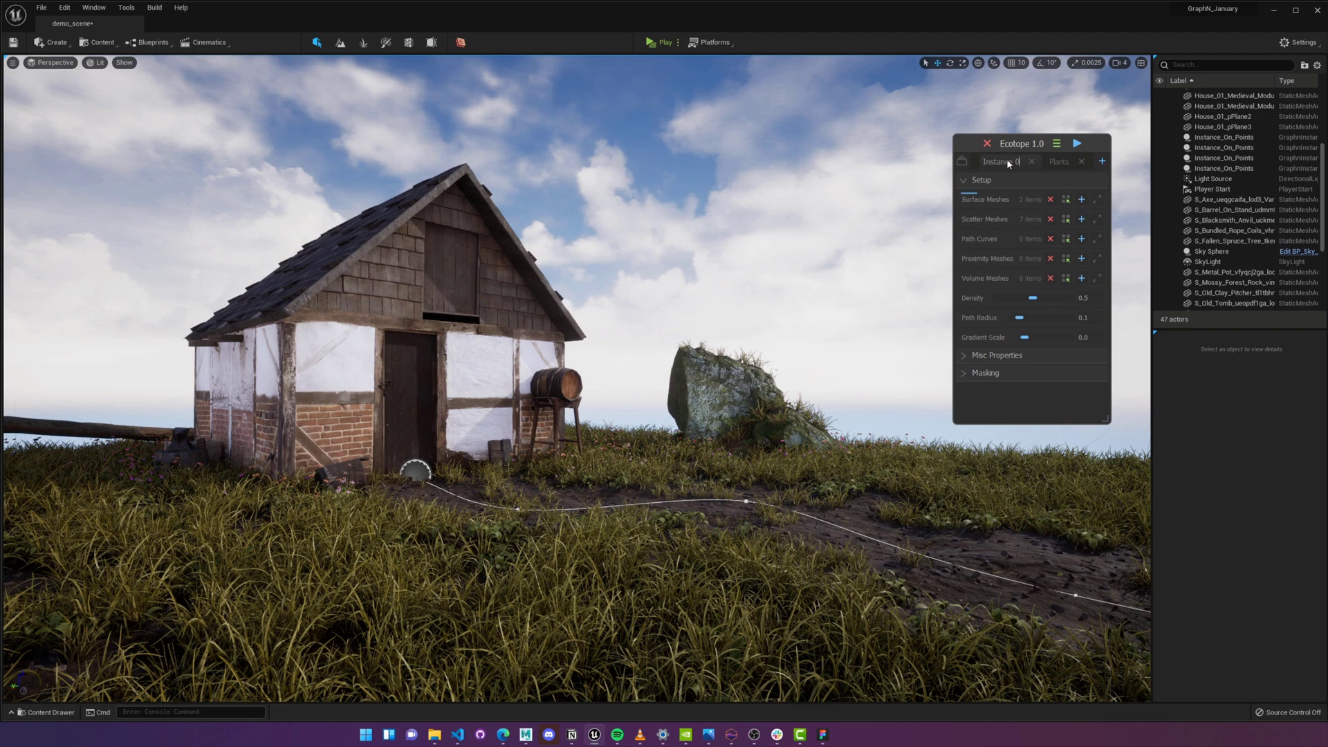
# - Rename the Instance 0 set next to Plants as Pebbles and set its density to 0.55
pyautogui.hotkey('ctrl', 'a')
pyautogui.write('P')
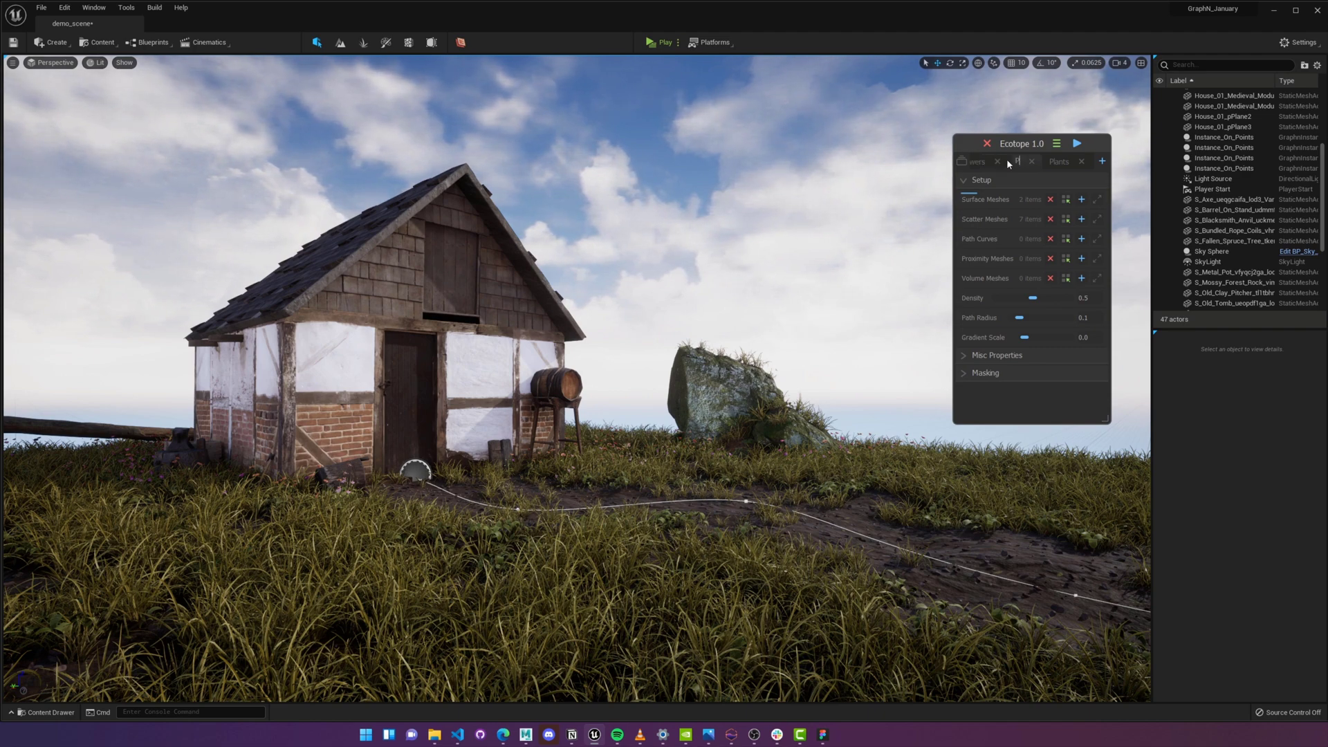
pyautogui.write('ebbles')
pyautogui.press('Return')
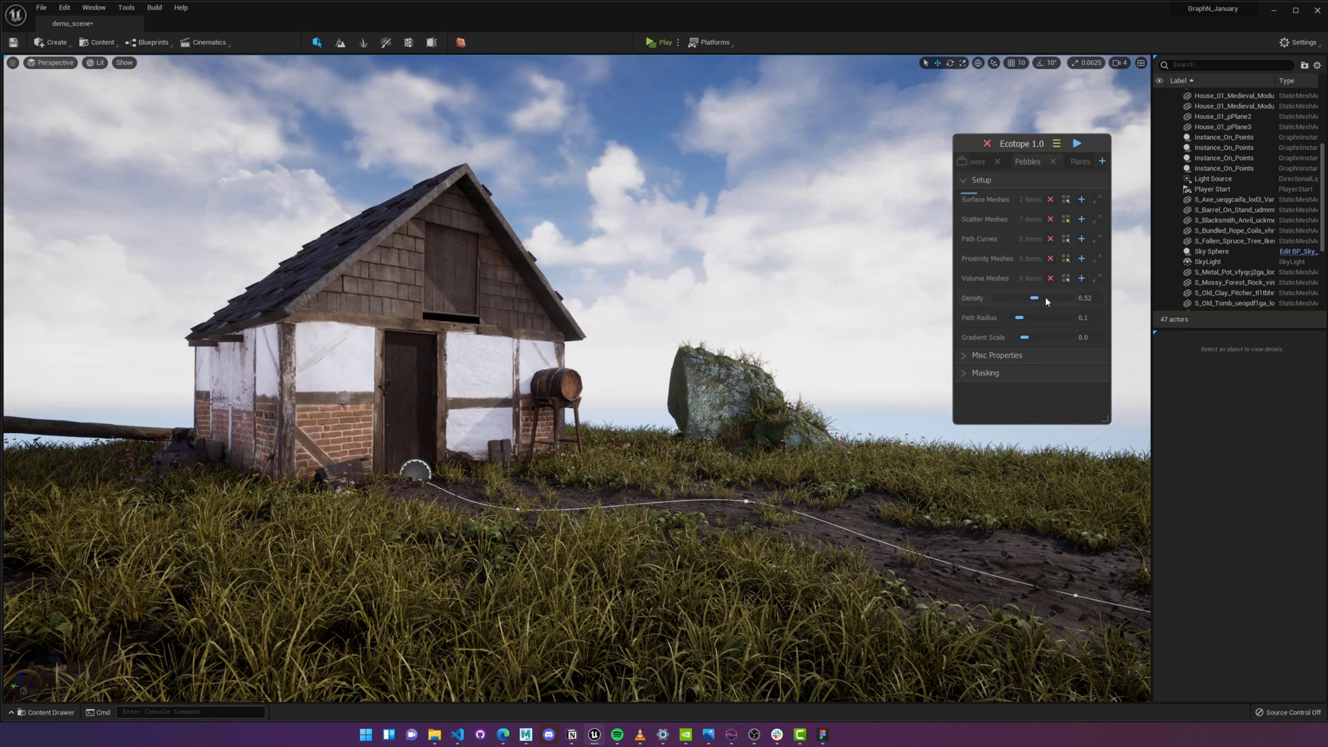
pyautogui.moveTo(1046, 301); pyautogui.dragTo(1038, 299)
# - Add the Grass instance's Max Scale property to the collection and open the collection
pyautogui.scroll(-2, 996, 161)
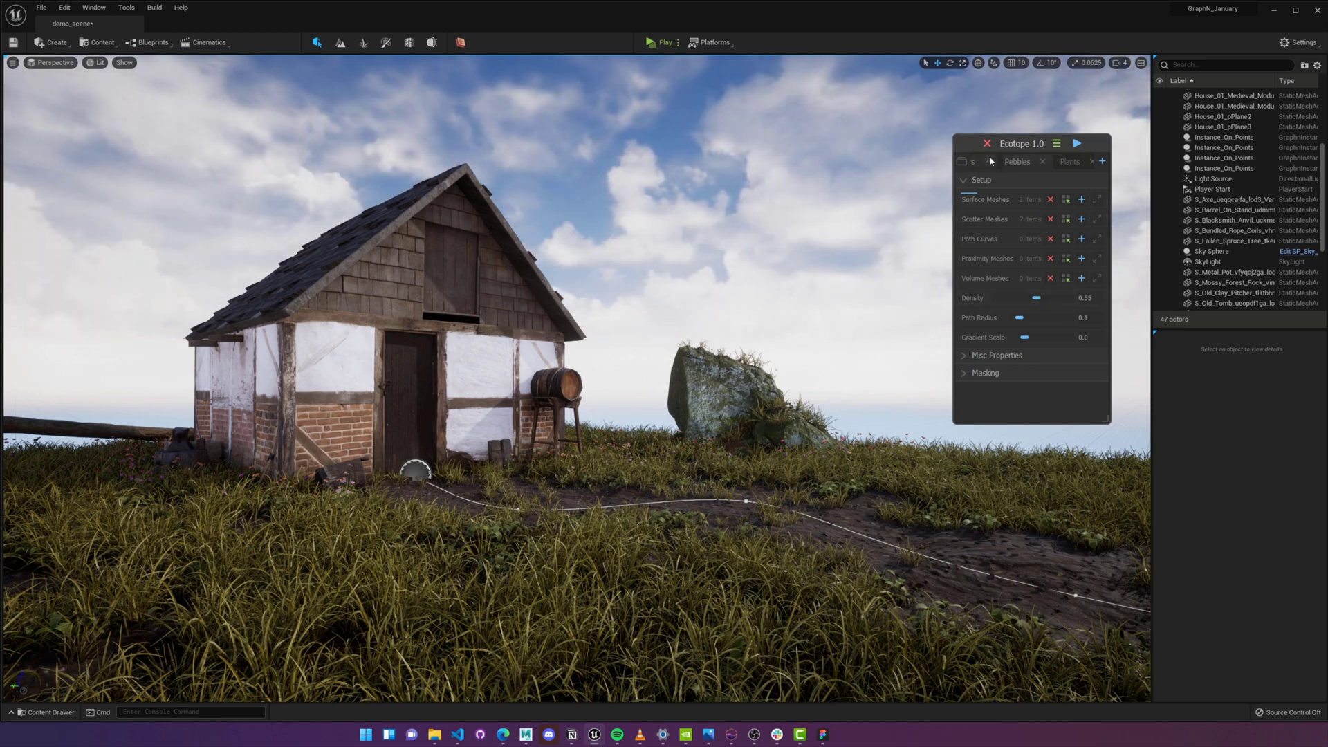
pyautogui.scroll(3, 992, 163)
pyautogui.hscroll(-1, 993, 164)
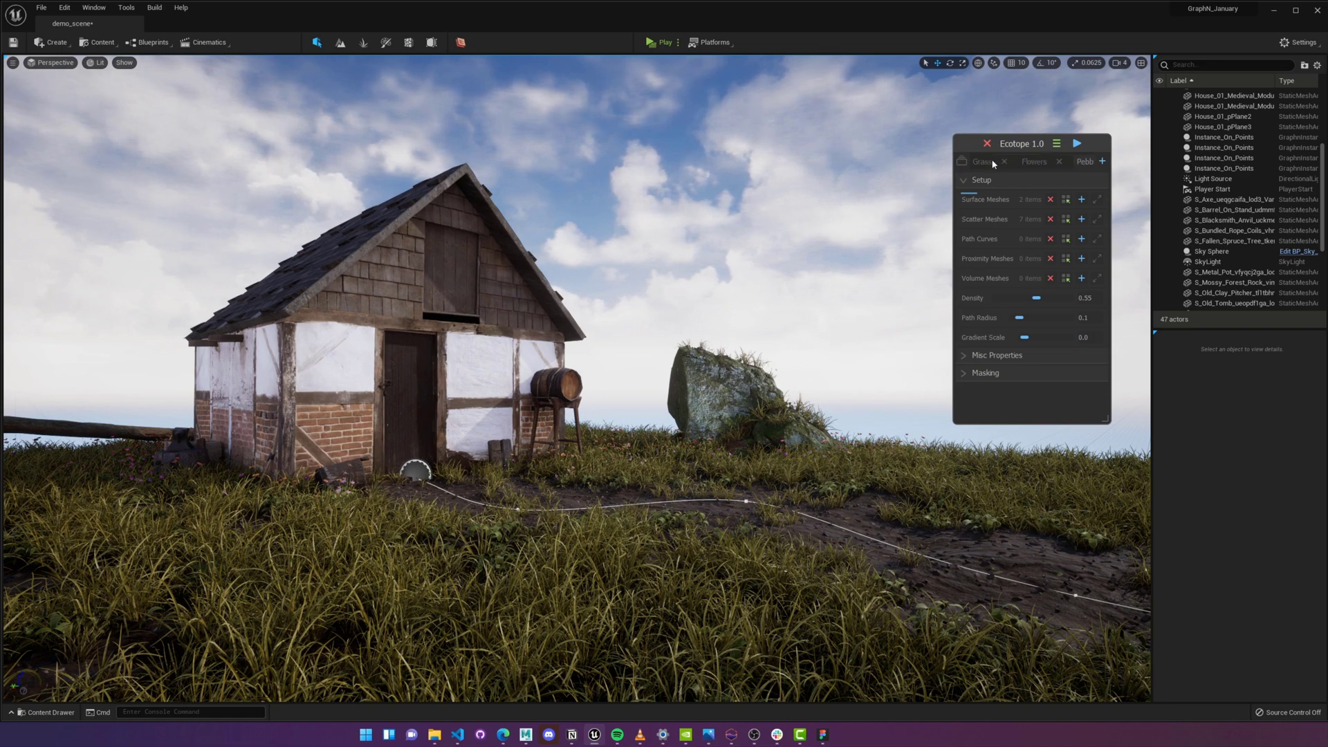
pyautogui.click(993, 164)
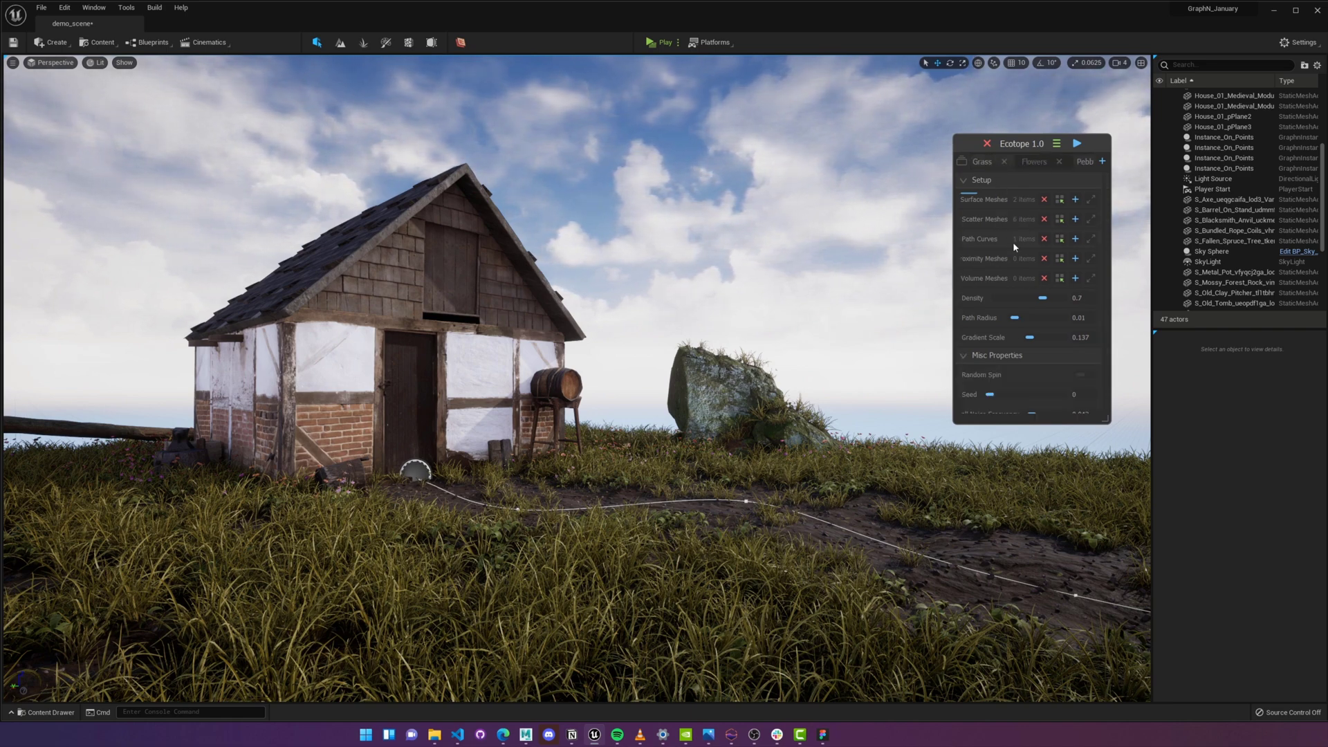
pyautogui.click(1020, 178)
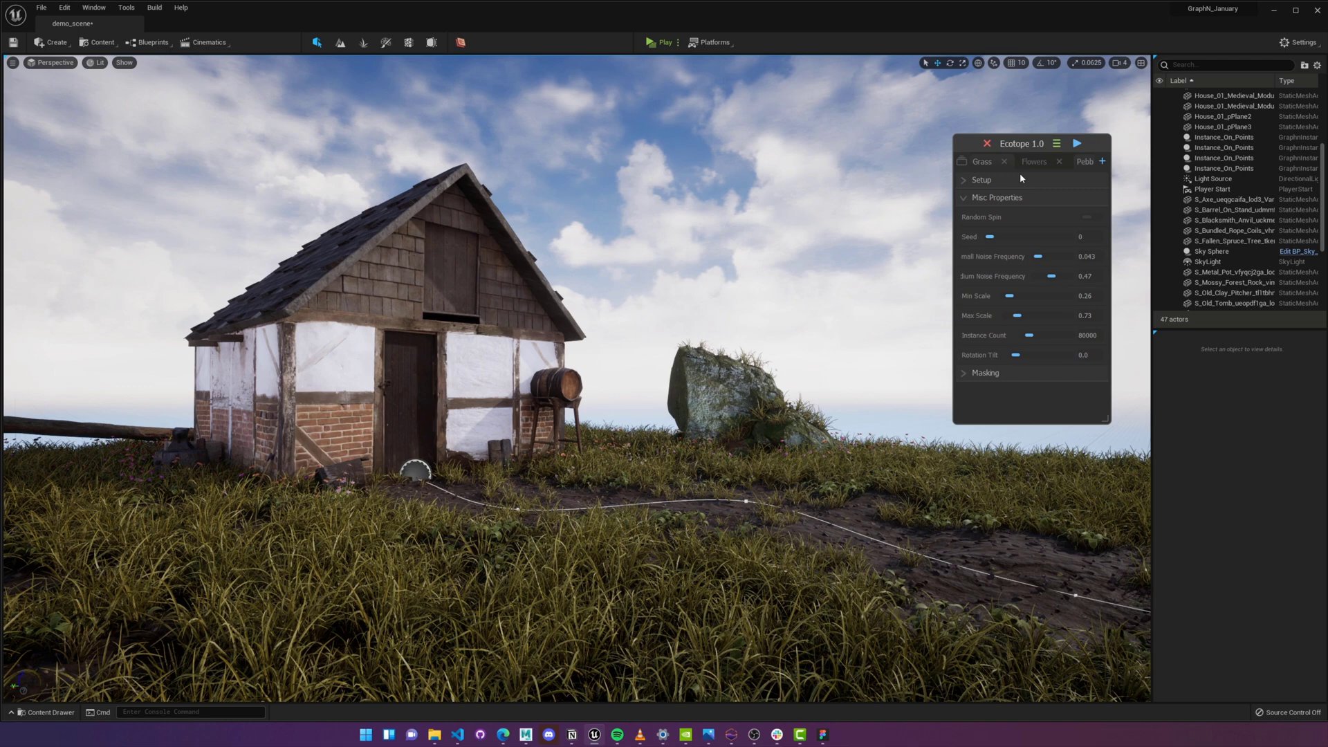
pyautogui.rightClick(987, 322)
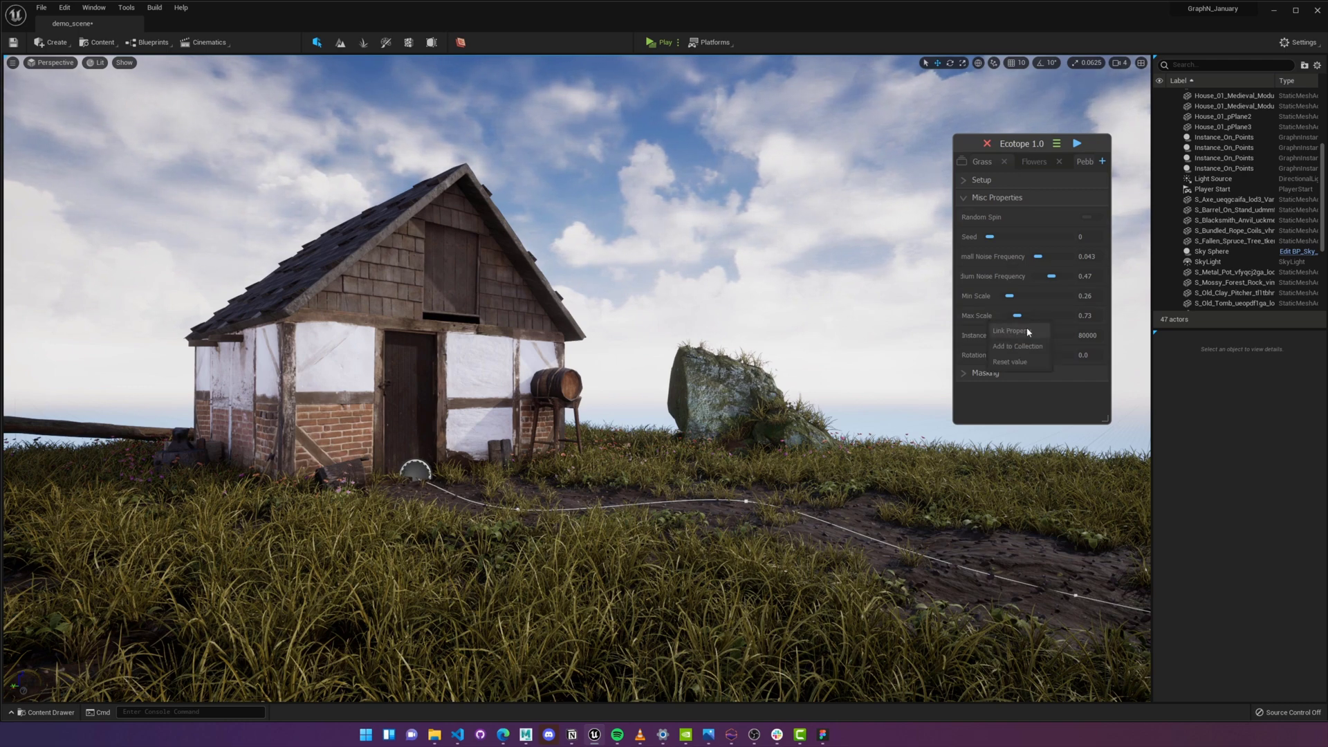
pyautogui.click(1027, 346)
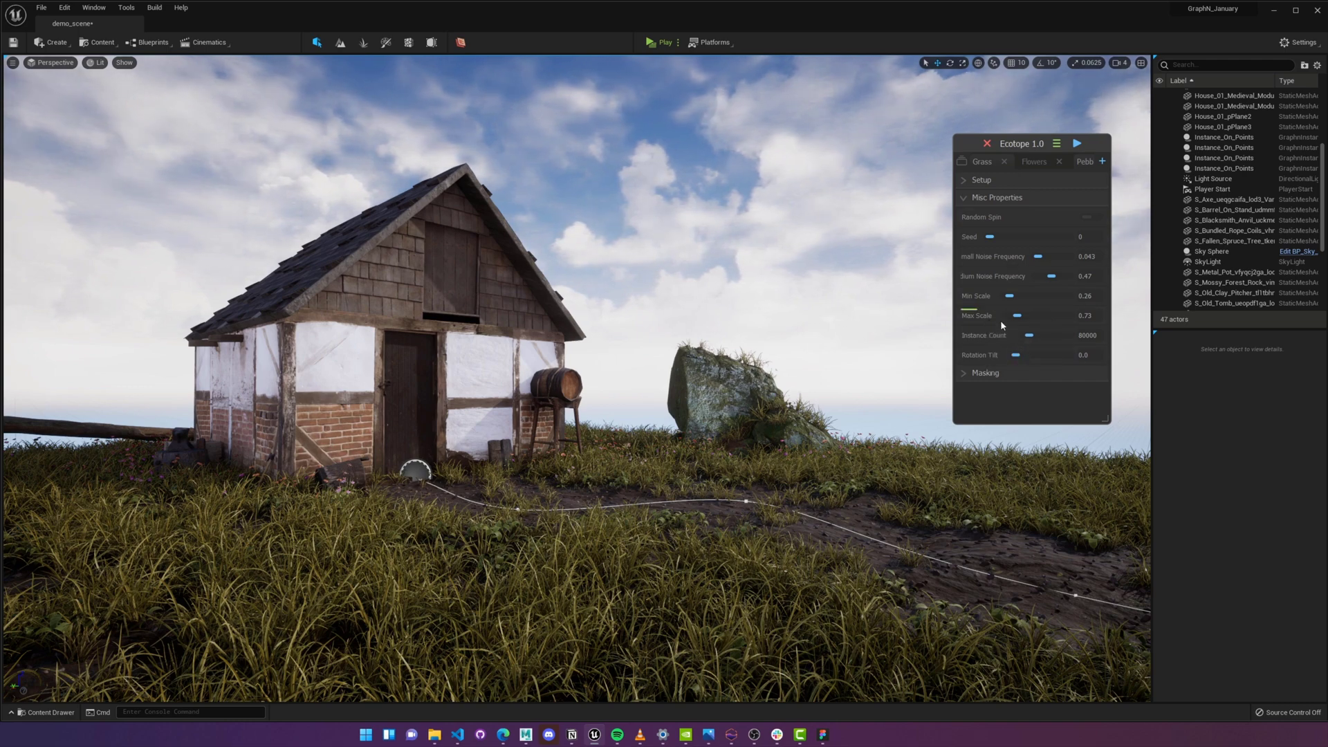
pyautogui.click(961, 164)
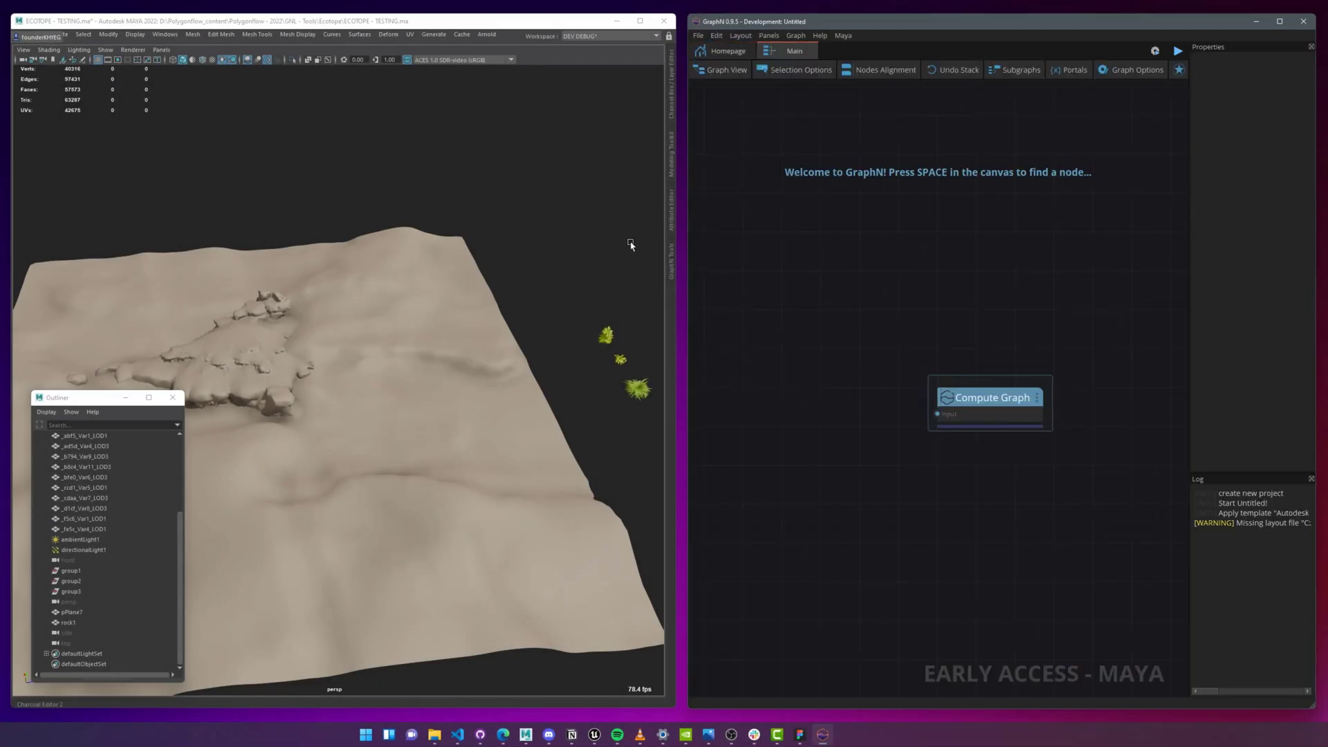
# - Switch to Maya and bring the terrain with its rock and the plant meshes into the GraphN graph as two container nodes
pyautogui.click(242, 367)
pyautogui.keyDown('shift'); pyautogui.click(291, 478); pyautogui.keyUp('shift')
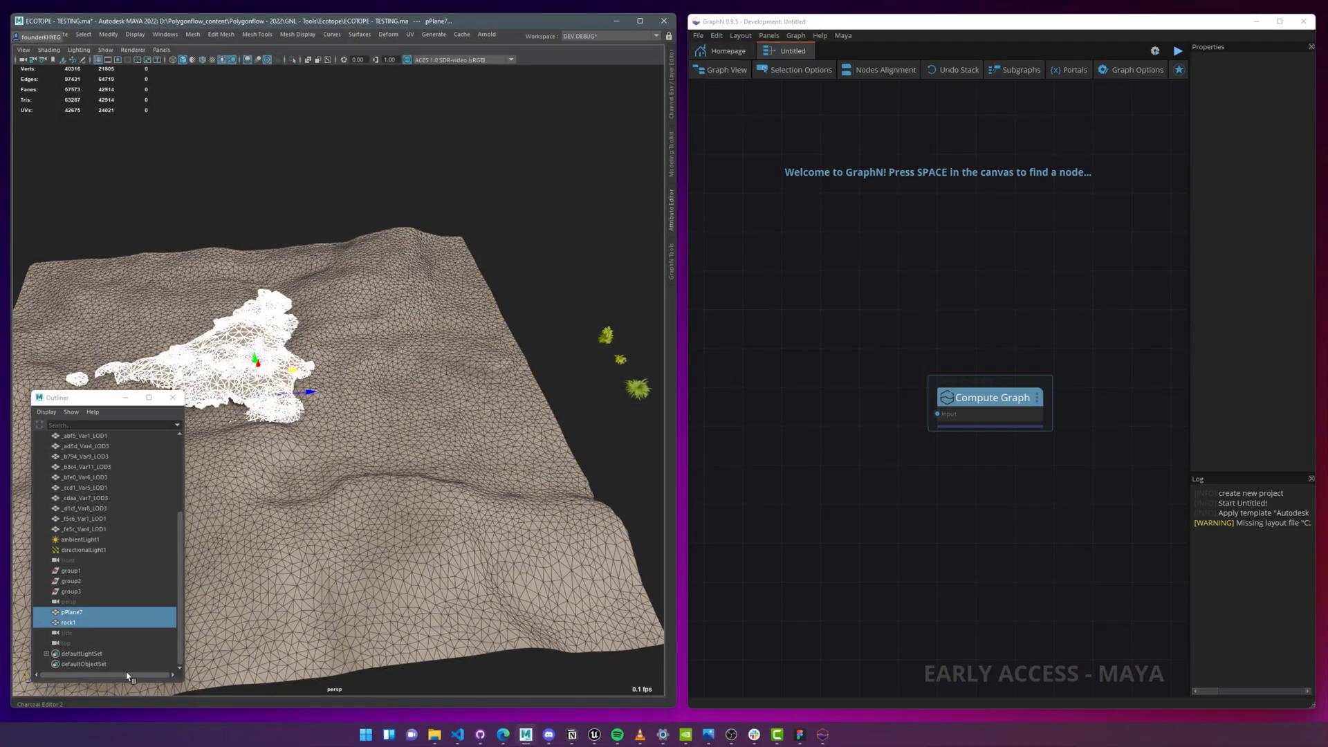
pyautogui.moveTo(72, 617); pyautogui.dragTo(755, 478, button='middle')
pyautogui.moveTo(596, 305); pyautogui.dragTo(656, 408)
pyautogui.moveTo(83, 488); pyautogui.dragTo(773, 283, button='middle')
# - Add a Points Scatter node and an Instance On Points node to the graph beside the mesh containers
pyautogui.press('space')
pyautogui.write('sca')
pyautogui.click(983, 366)
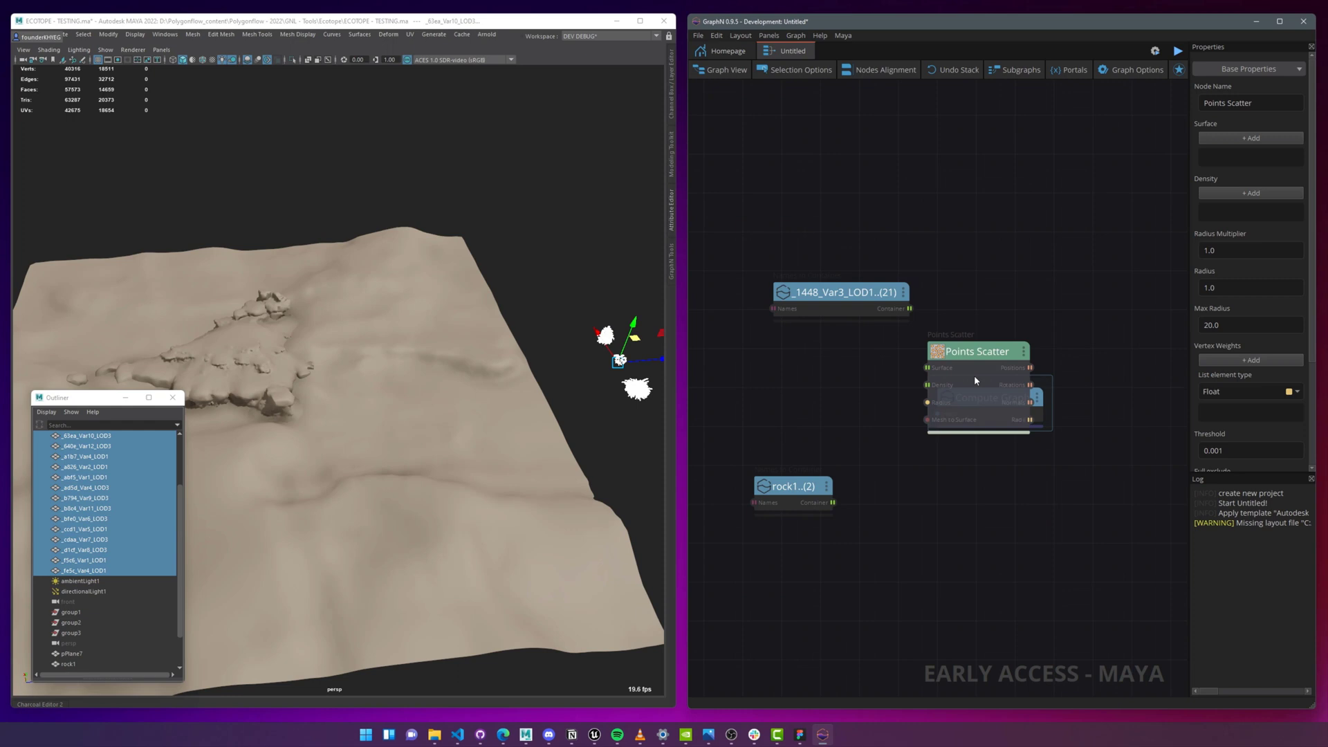
pyautogui.moveTo(973, 374); pyautogui.dragTo(788, 432)
pyautogui.scroll(-2, 793, 434)
pyautogui.moveTo(824, 473); pyautogui.dragTo(907, 418, button='middle')
pyautogui.moveTo(882, 418); pyautogui.dragTo(814, 475)
pyautogui.doubleClick(978, 421)
pyautogui.write('ins')
pyautogui.press('Return')
# - Wire the terrain and plant containers into Points Scatter, and its positions and rotations into Instance On Points, feeding Compute Graph
pyautogui.moveTo(1024, 348); pyautogui.dragTo(1093, 347)
pyautogui.moveTo(1052, 359); pyautogui.dragTo(1070, 438)
pyautogui.moveTo(977, 452); pyautogui.dragTo(906, 363)
pyautogui.moveTo(977, 465); pyautogui.dragTo(905, 376)
pyautogui.moveTo(913, 270); pyautogui.dragTo(901, 270)
pyautogui.moveTo(952, 280); pyautogui.dragTo(977, 438)
pyautogui.moveTo(952, 280); pyautogui.dragTo(825, 375)
pyautogui.moveTo(836, 489); pyautogui.dragTo(826, 362)
# - Align the connected nodes into a tidy layout and run the graph to scatter the plants over the terrain
pyautogui.click(1094, 347)
pyautogui.press('l')
pyautogui.click(1109, 421)
pyautogui.press('f')
pyautogui.click(1178, 53)
pyautogui.keyDown('alt'); pyautogui.moveTo(415, 360); pyautogui.dragTo(305, 359); pyautogui.keyUp('alt')
# - Set the Points Scatter node's Radius Multiplier to 0.5
pyautogui.click(895, 421)
pyautogui.doubleClick(1212, 249)
pyautogui.write('0.5')
pyautogui.press('Return')
# - Draw a freehand curve across the terrain from its far edge to its near edge
pyautogui.keyDown('alt'); pyautogui.moveTo(580, 376); pyautogui.dragTo(443, 387); pyautogui.keyUp('alt')
pyautogui.keyDown('alt'); pyautogui.moveTo(443, 387); pyautogui.dragTo(318, 332, button='right'); pyautogui.keyUp('alt')
pyautogui.press('space')
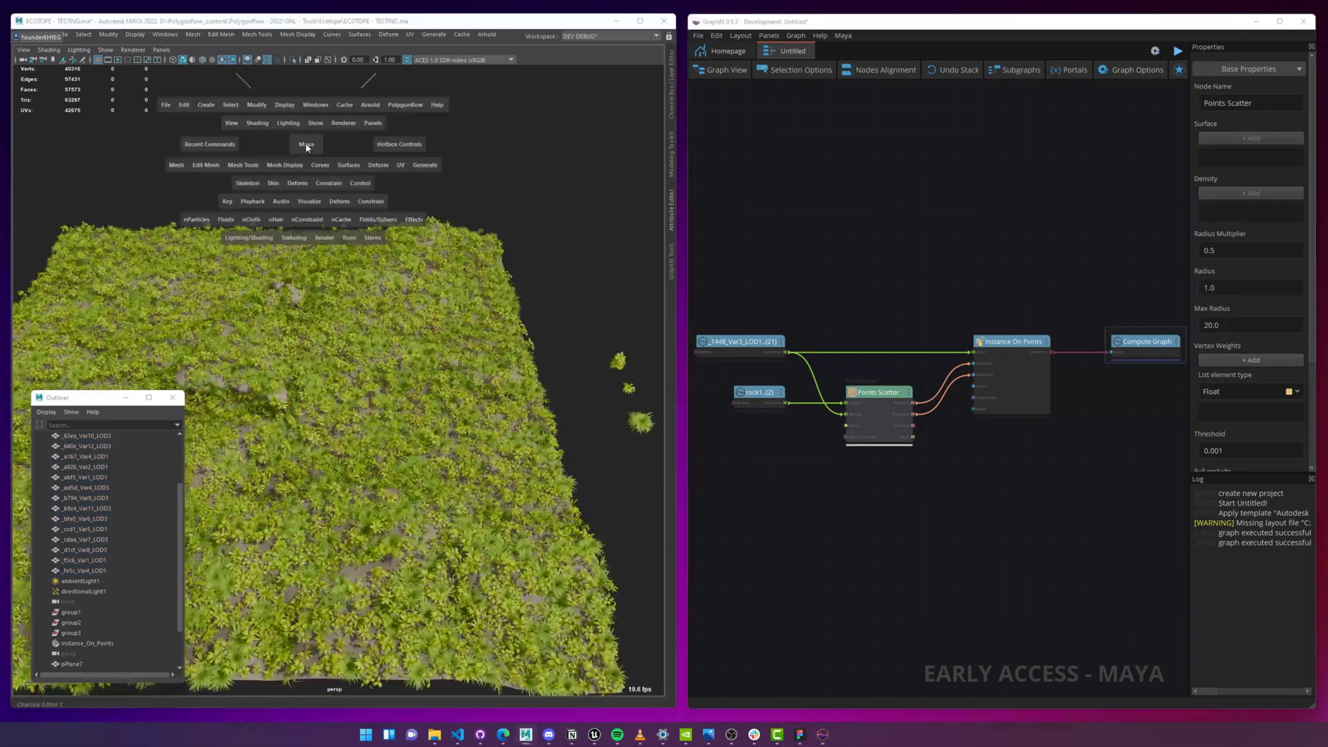
pyautogui.click(213, 104)
pyautogui.moveTo(268, 185)
pyautogui.click(366, 219)
pyautogui.moveTo(380, 192); pyautogui.dragTo(221, 727)
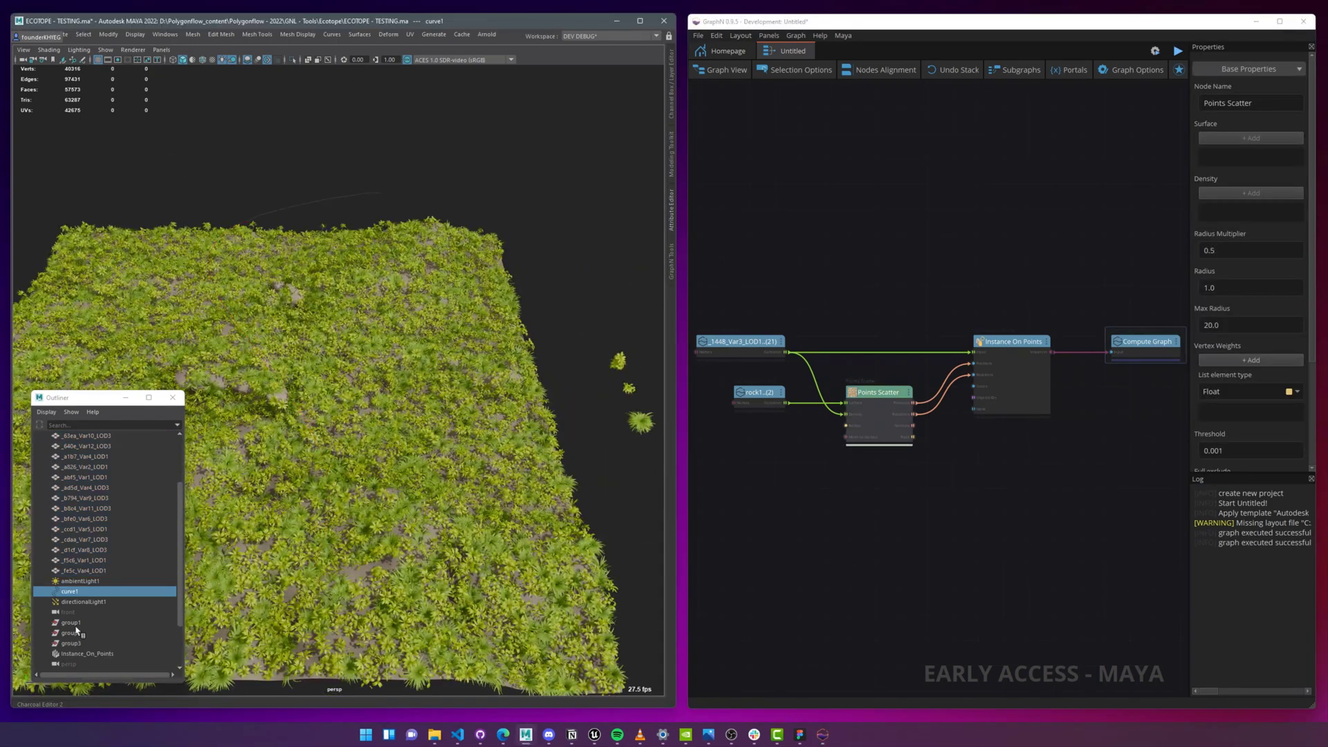
# - Bring the drawn curve into the graph as a container node and add a Points Proximity node beside it
pyautogui.moveTo(72, 591); pyautogui.dragTo(815, 466, button='middle')
pyautogui.scroll(3, 902, 475)
pyautogui.press('Tab')
pyautogui.write('prox')
pyautogui.press('Down')
pyautogui.press('Return')
# - Add a Curves To Lines node, feed it from the curve container and align the two
pyautogui.scroll(2, 904, 474)
pyautogui.press('Tab')
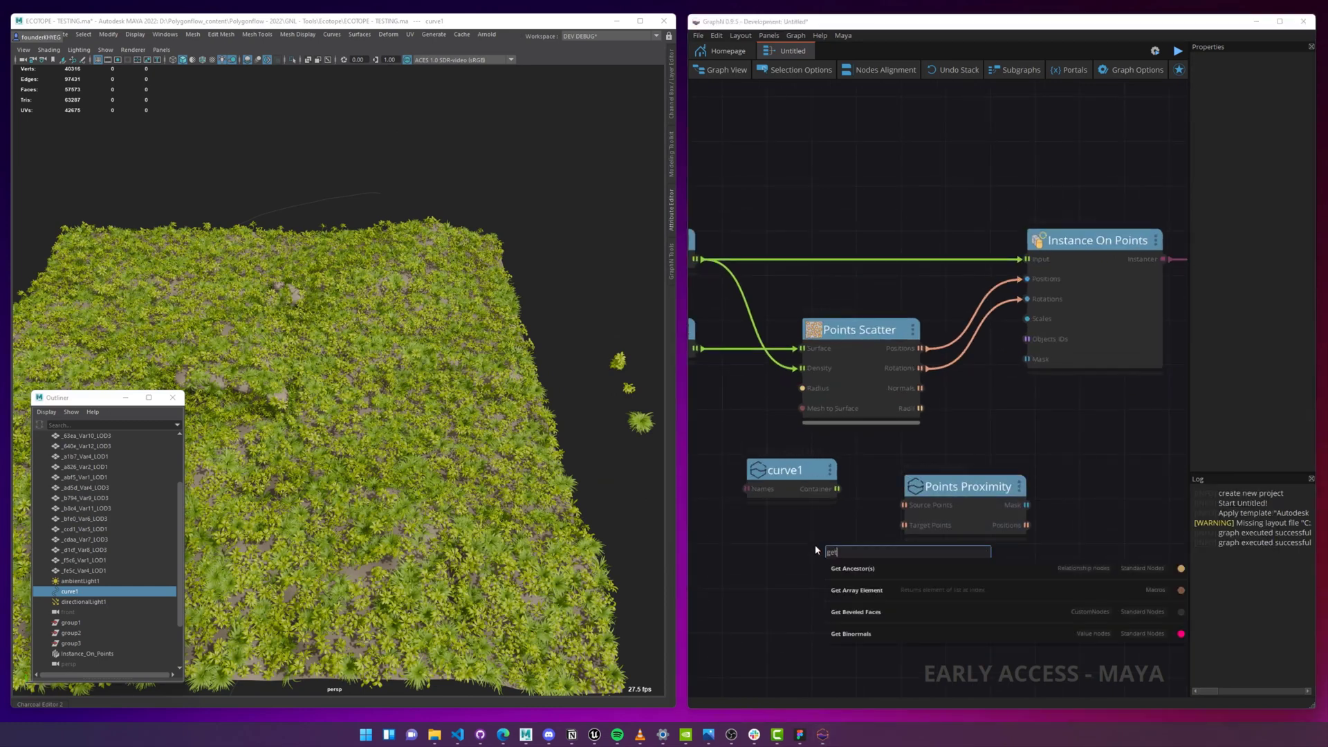
pyautogui.write('curves')
pyautogui.press('Return')
pyautogui.moveTo(836, 488); pyautogui.dragTo(815, 575)
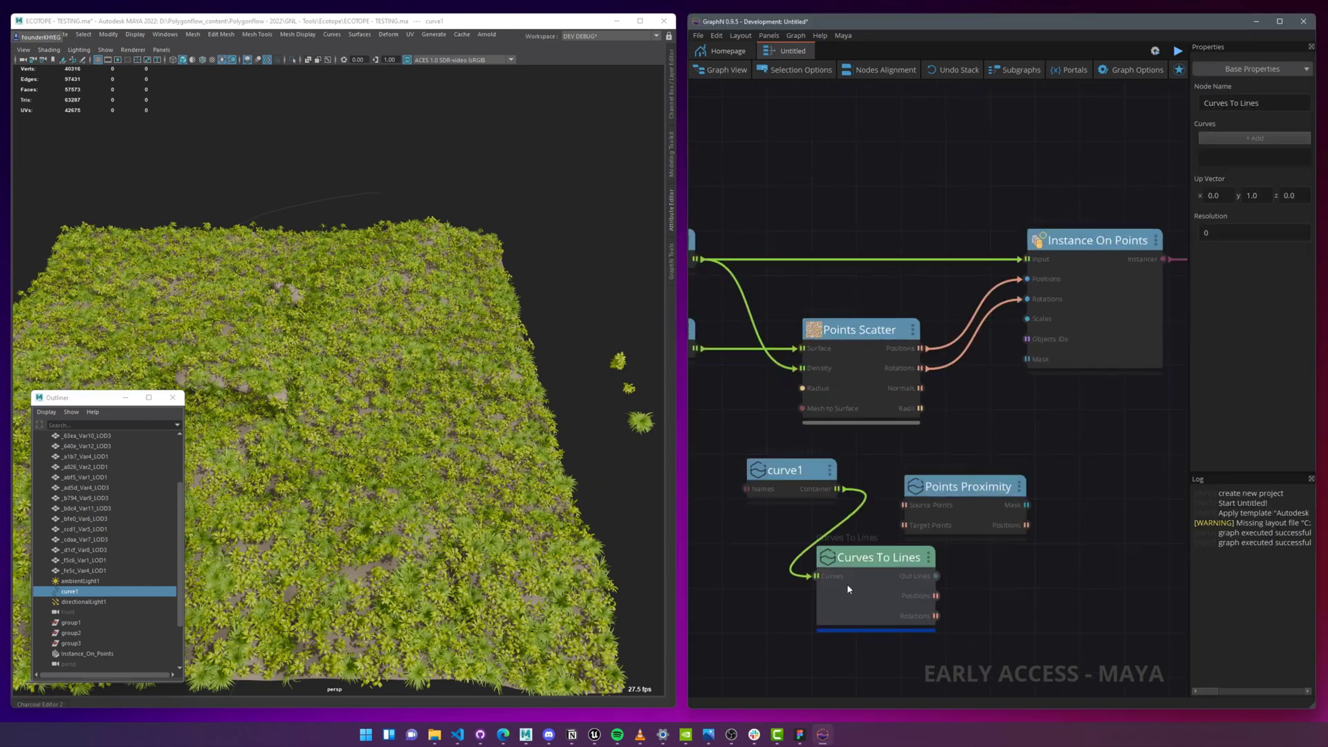
pyautogui.press('l')
# - Add a Resample Lines node fed by the Curves To Lines output and set its resample mode to Distance
pyautogui.scroll(-3, 847, 583)
pyautogui.moveTo(726, 621); pyautogui.dragTo(877, 516, button='middle')
pyautogui.press('Tab')
pyautogui.write('res')
pyautogui.moveTo(948, 476); pyautogui.dragTo(967, 508)
pyautogui.press('Return')
pyautogui.scroll(2, 956, 483)
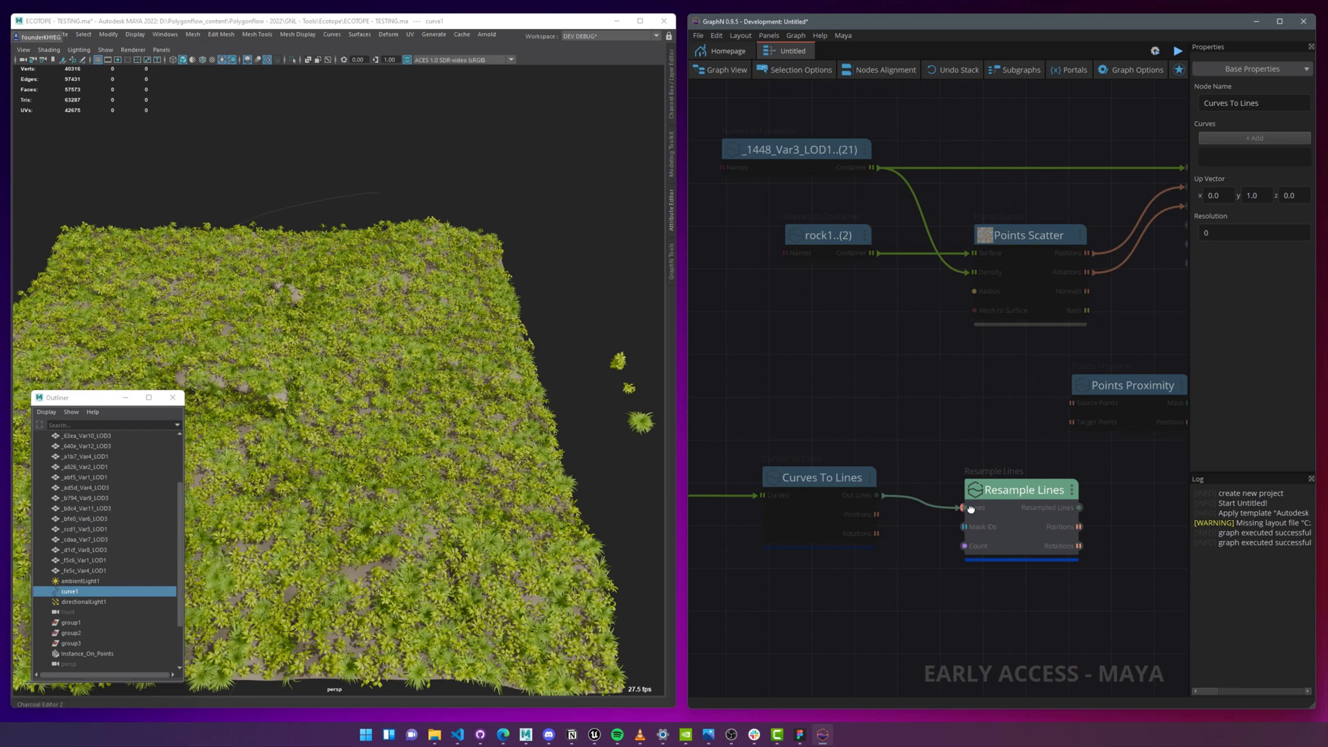
pyautogui.click(1245, 178)
pyautogui.click(1238, 193)
# - Connect the resampled line positions as Points Proximity's target points and the Points Scatter positions as its source points
pyautogui.moveTo(948, 435); pyautogui.dragTo(799, 446, button='middle')
pyautogui.moveTo(931, 539); pyautogui.dragTo(924, 434)
pyautogui.moveTo(924, 415); pyautogui.dragTo(938, 264)
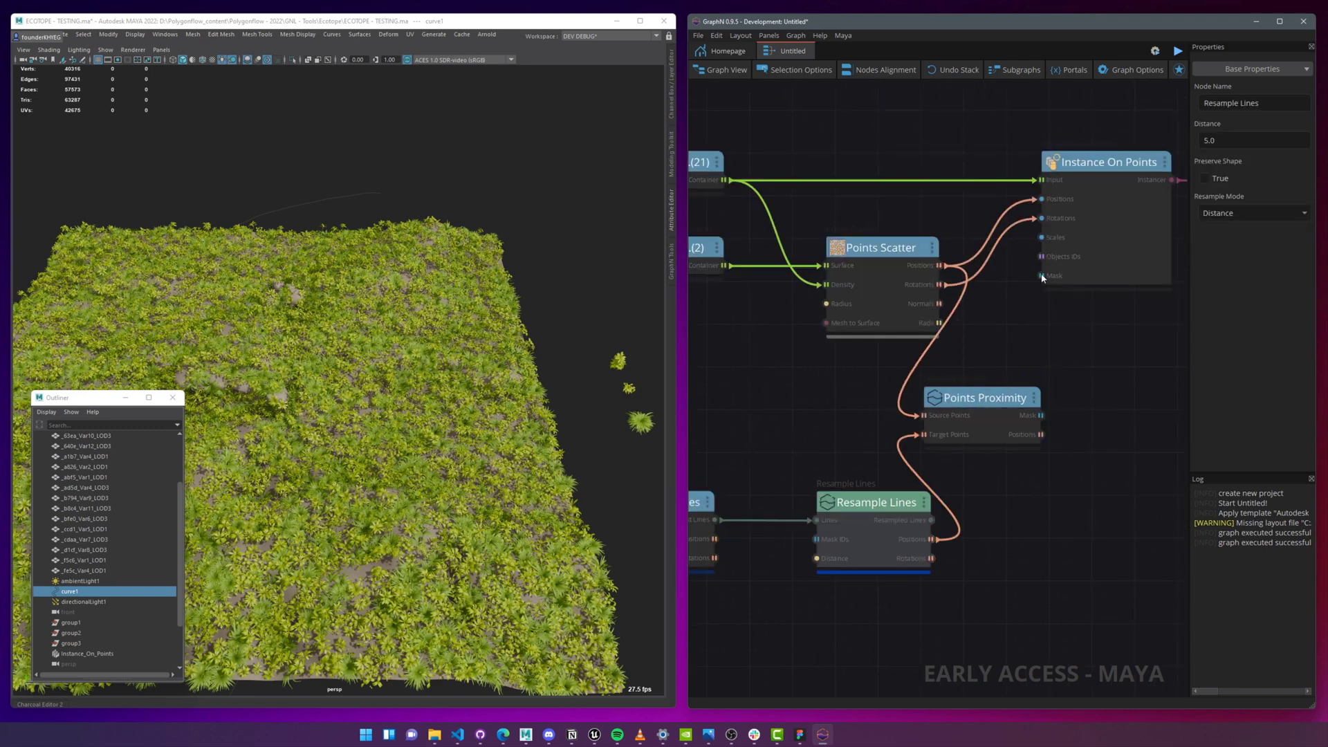
# - Connect Points Proximity's Mask output to the Mask input of Instance On Points and tidy the node layout
pyautogui.moveTo(1041, 275); pyautogui.dragTo(1041, 415)
pyautogui.press('f')
pyautogui.press('l')
# - Try a Points Proximity distance of 64, set it to 128 and check the cleared path in the scattered plants
pyautogui.click(973, 434)
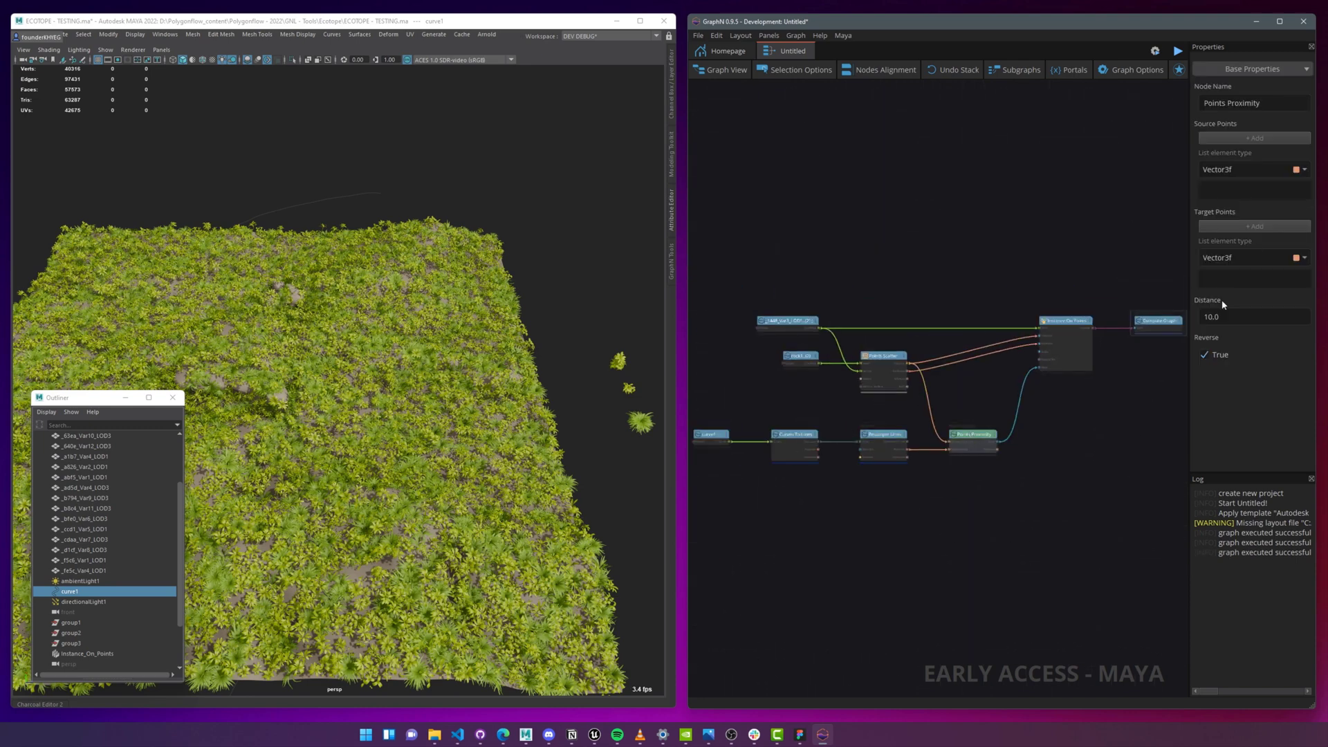
pyautogui.doubleClick(1218, 316)
pyautogui.write('64')
pyautogui.press('Return')
pyautogui.write('128')
pyautogui.press('Return')
pyautogui.keyDown('alt'); pyautogui.moveTo(291, 367); pyautogui.dragTo(343, 366); pyautogui.keyUp('alt')
# - Move the Instance On Points node slightly upward inside the green Note group, beside the Get nodes feeding it
pyautogui.scroll(-5, 344, 366)
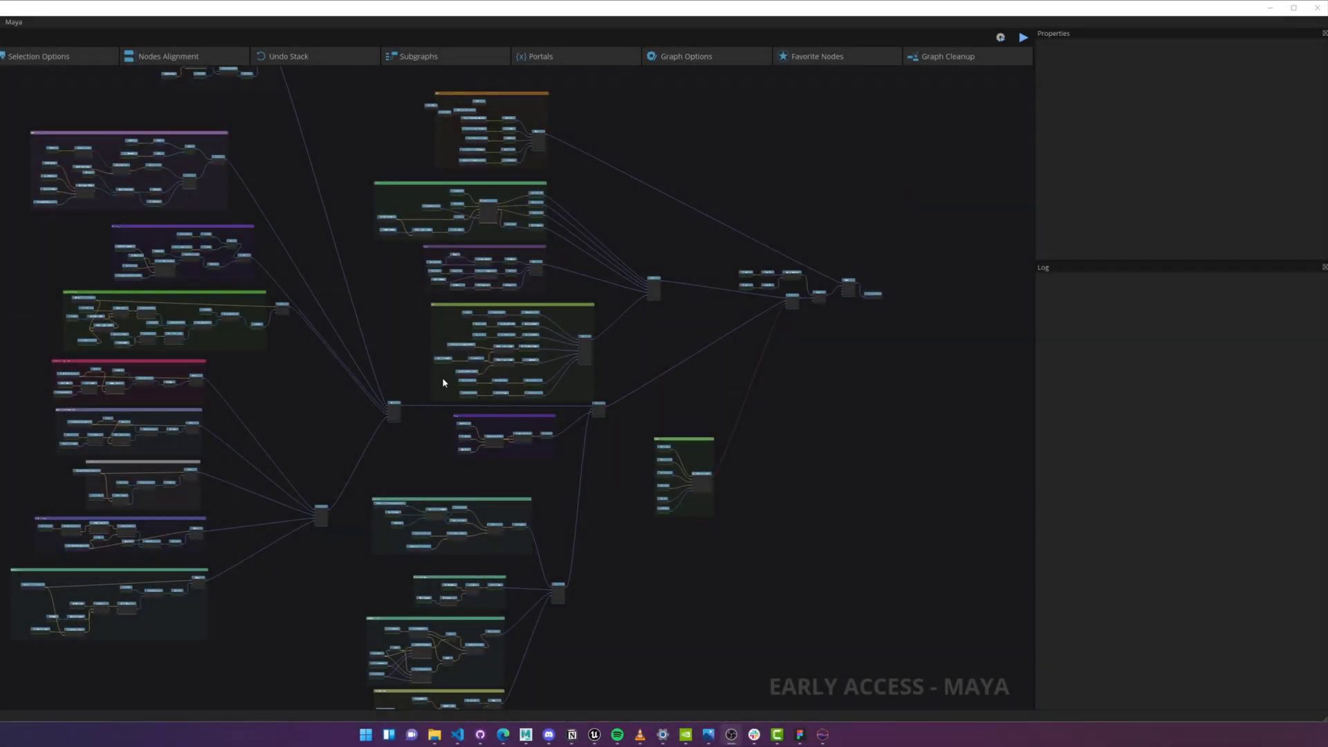
pyautogui.scroll(2, 417, 365)
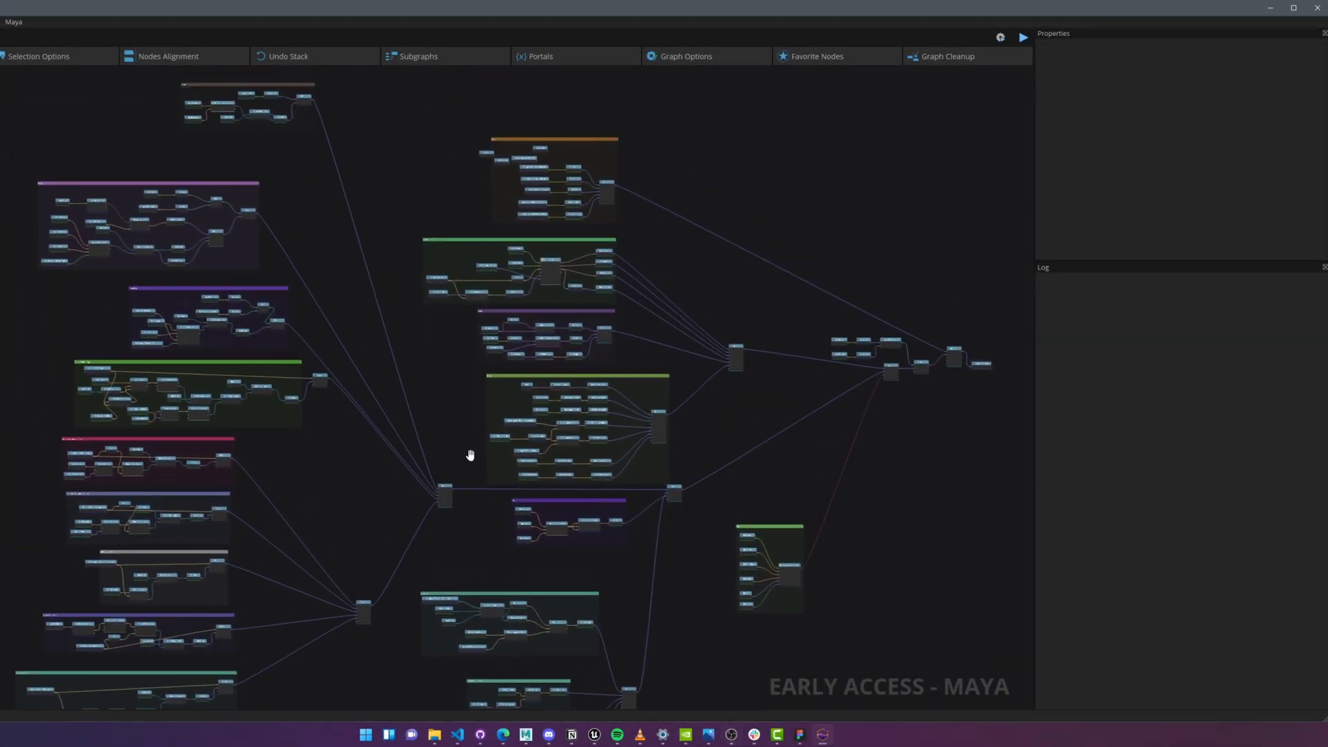
pyautogui.moveTo(464, 444); pyautogui.dragTo(374, 362, button='middle')
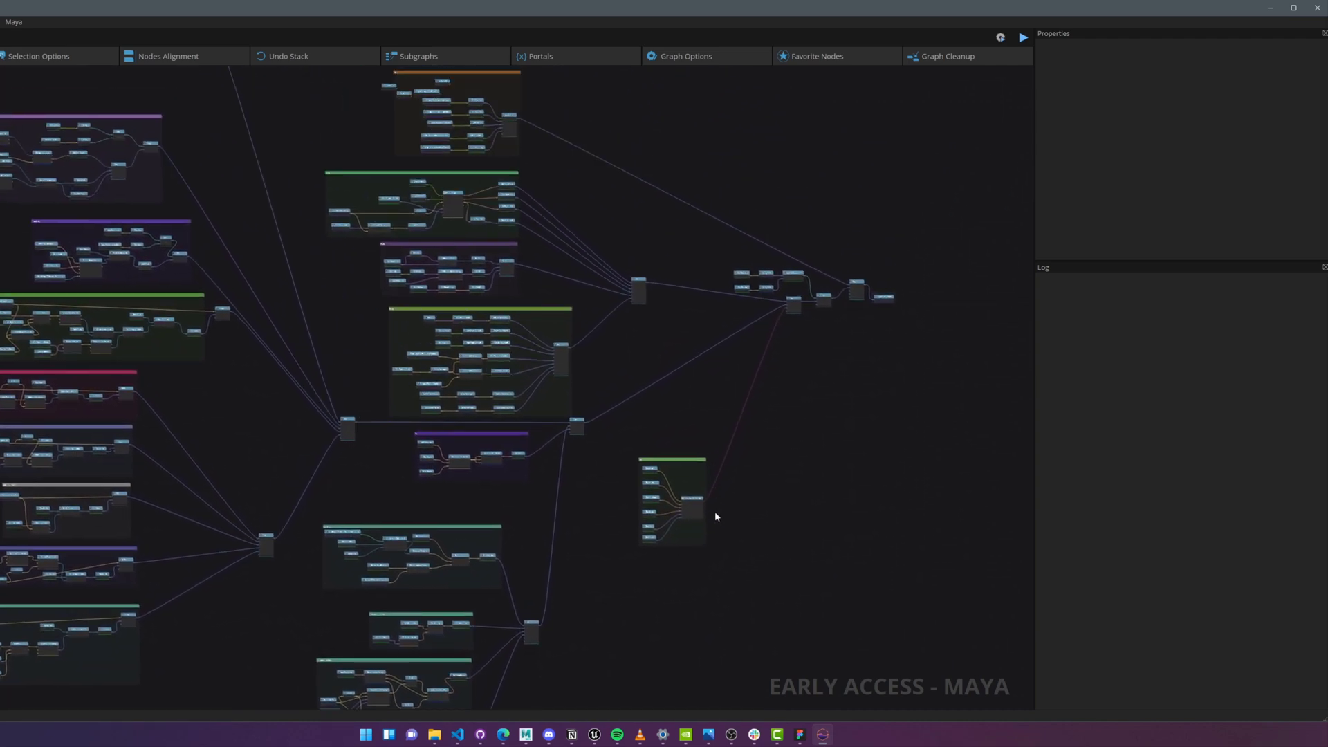
pyautogui.scroll(6, 712, 518)
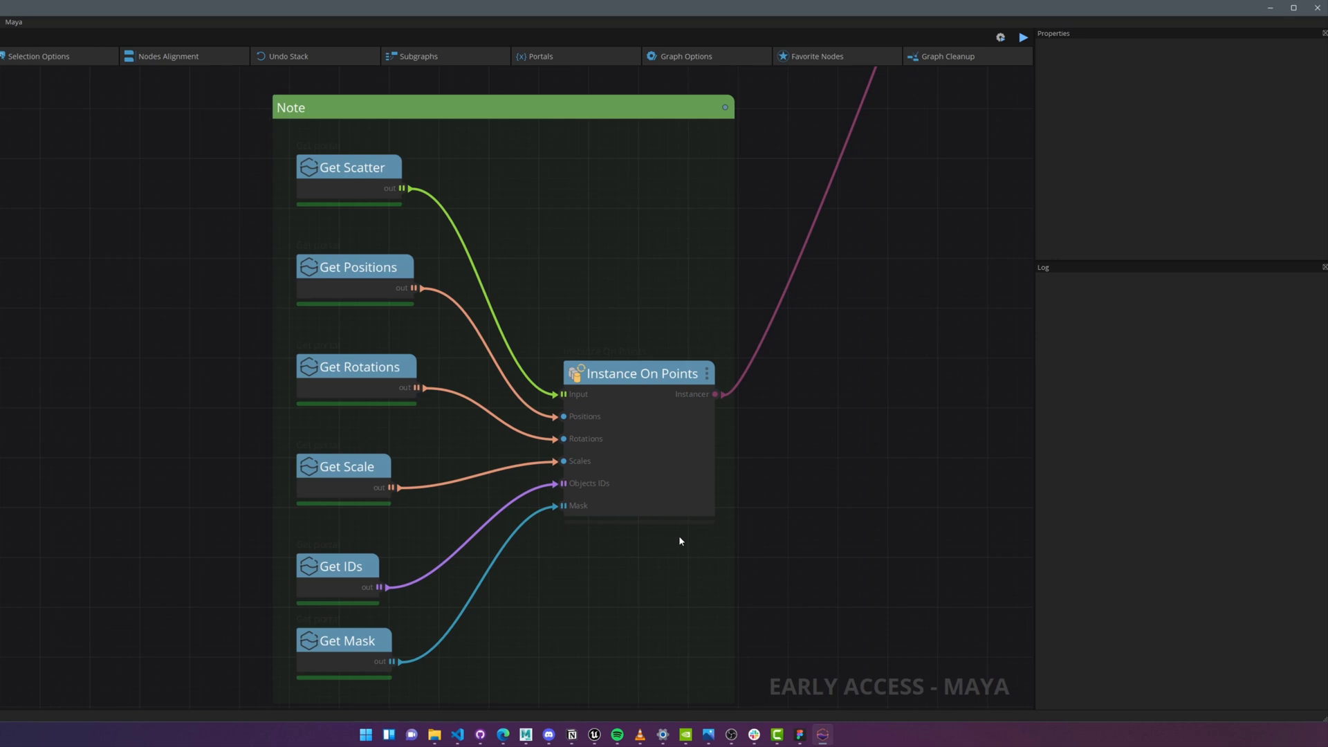
pyautogui.moveTo(673, 536); pyautogui.dragTo(644, 510, button='middle')
pyautogui.moveTo(634, 427); pyautogui.dragTo(644, 392)
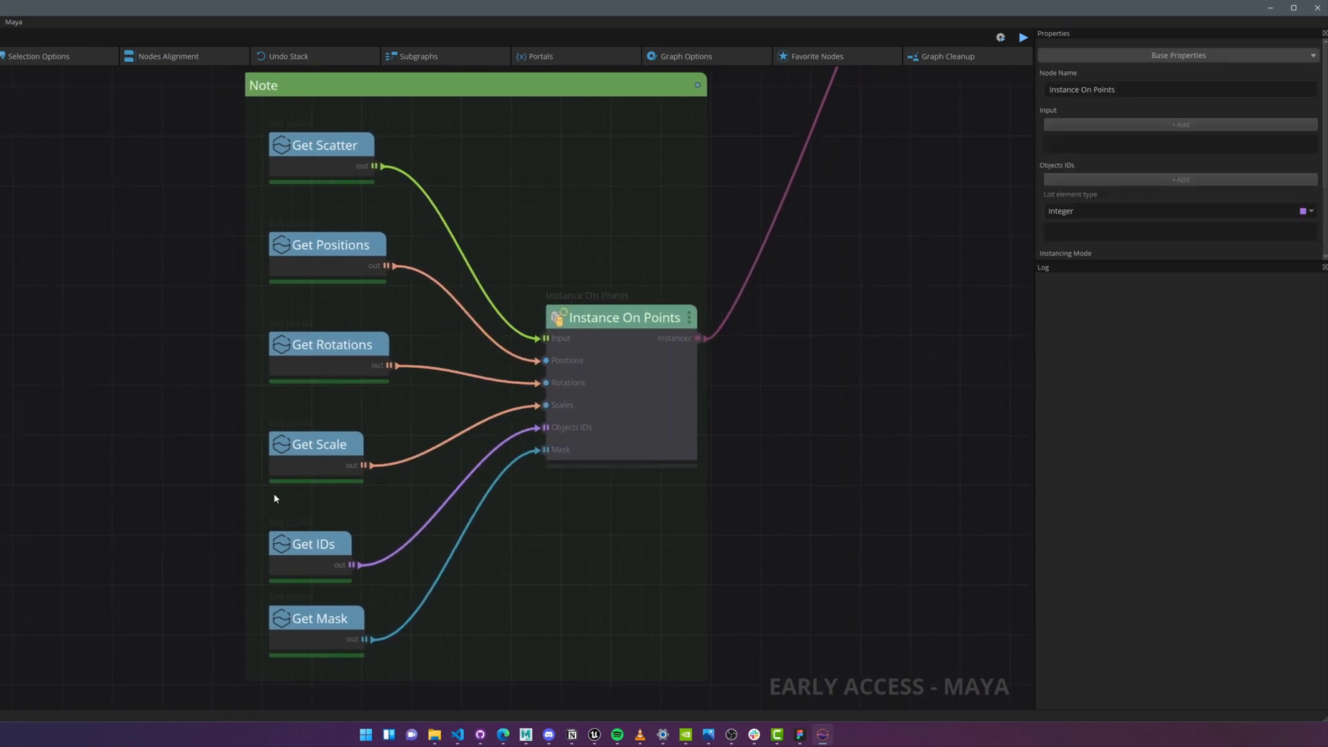
# - Check the list of portal values available in the large graph and close it again
pyautogui.scroll(-10, 169, 353)
pyautogui.moveTo(62, 184); pyautogui.dragTo(660, 657, button='middle')
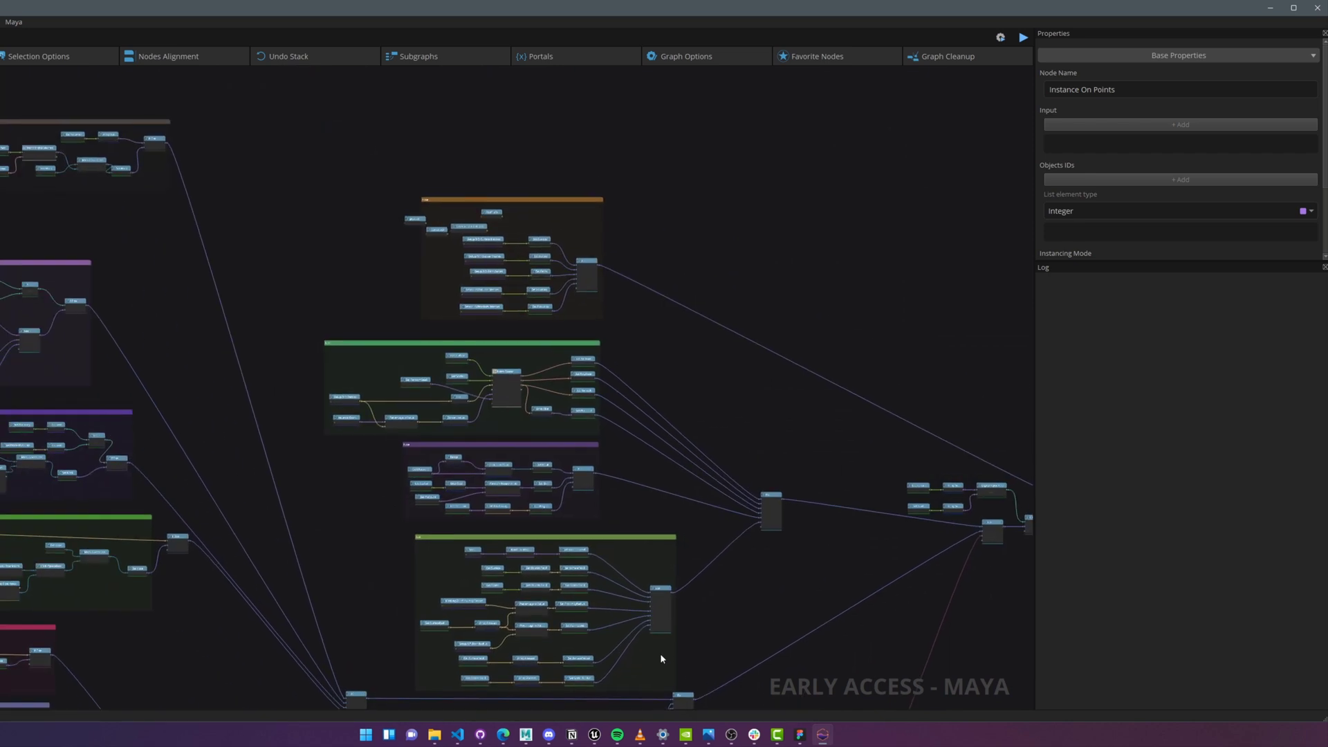
pyautogui.click(579, 58)
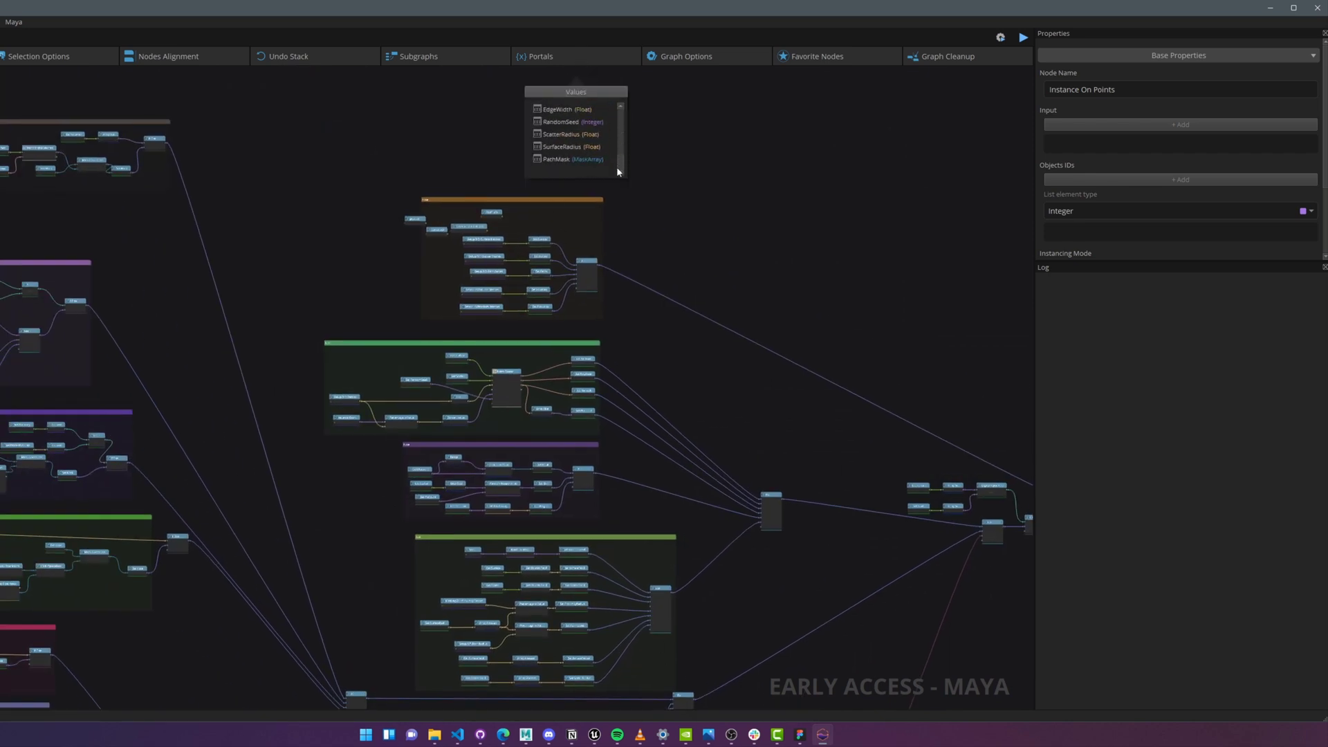
pyautogui.click(682, 220)
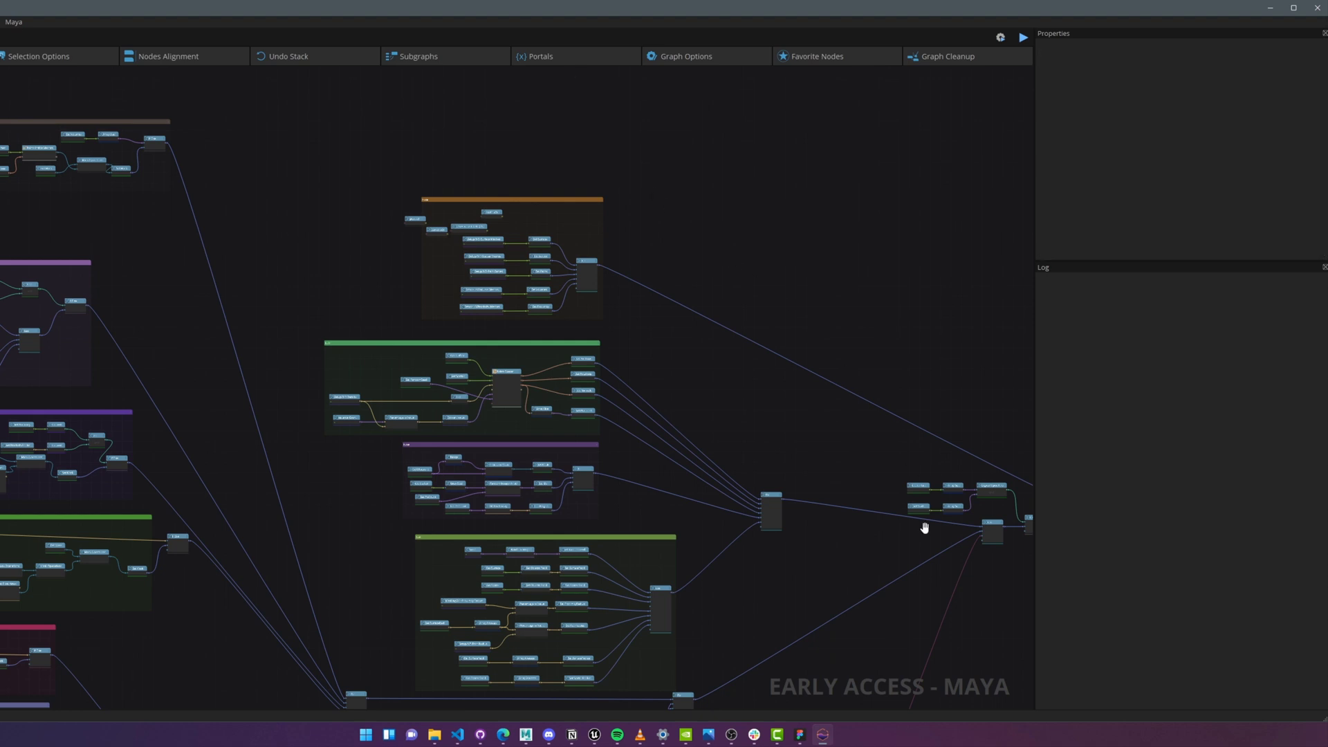
# - Examine the Get Surface and Get Scatter array-size check and the If Else and Run nodes leading to Compute Graph
pyautogui.moveTo(922, 528); pyautogui.dragTo(325, 365, button='middle')
pyautogui.scroll(10, 601, 415)
pyautogui.scroll(-3, 358, 377)
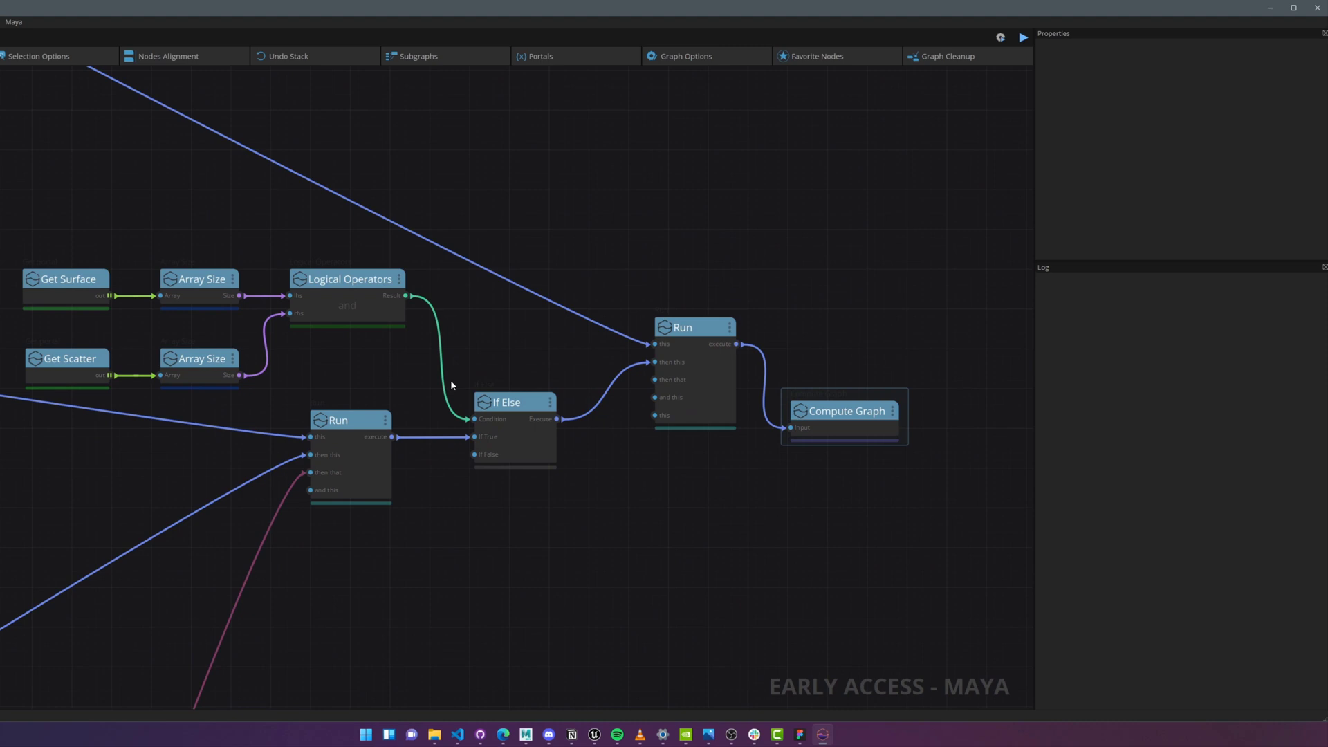
pyautogui.scroll(2, 450, 384)
pyautogui.moveTo(202, 378); pyautogui.dragTo(188, 378, button='middle')
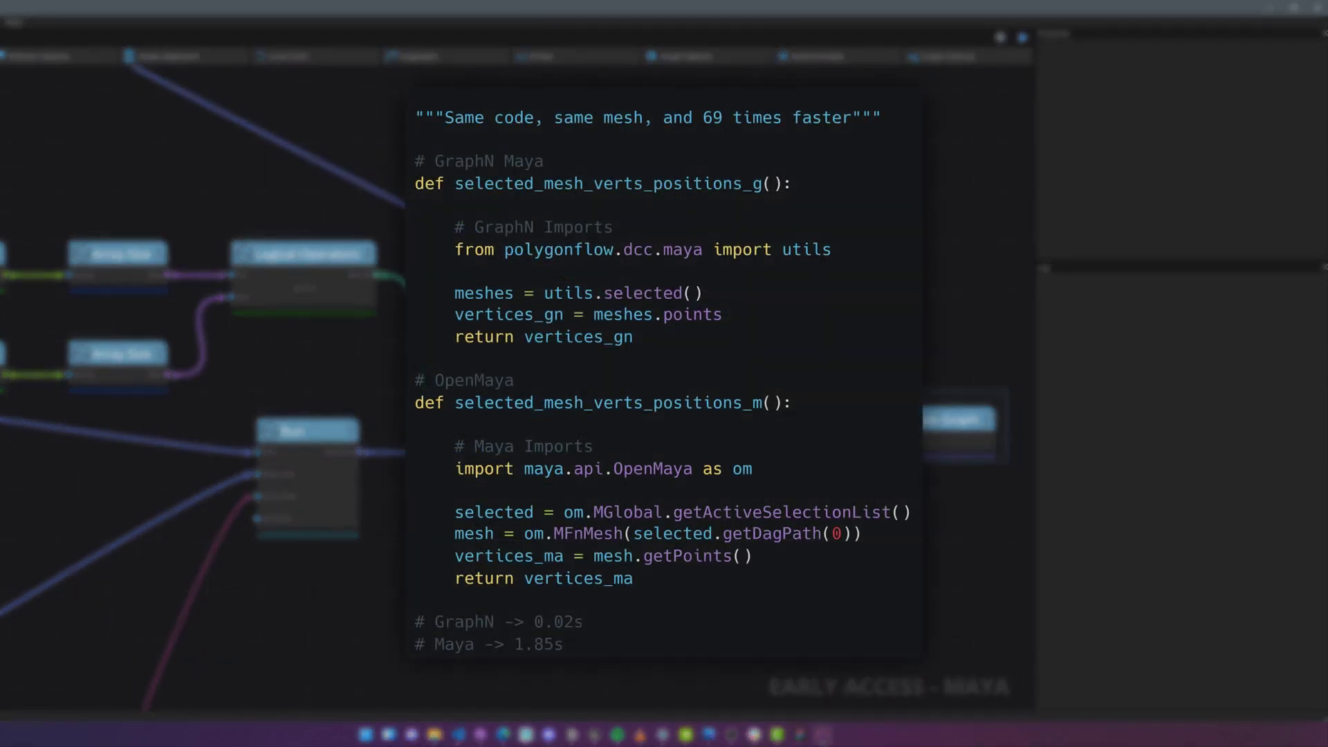
pyautogui.moveTo(2, 205); pyautogui.dragTo(318, 263)
pyautogui.click(322, 379)
pyautogui.click(316, 496)
pyautogui.scroll(-10, 315, 496)
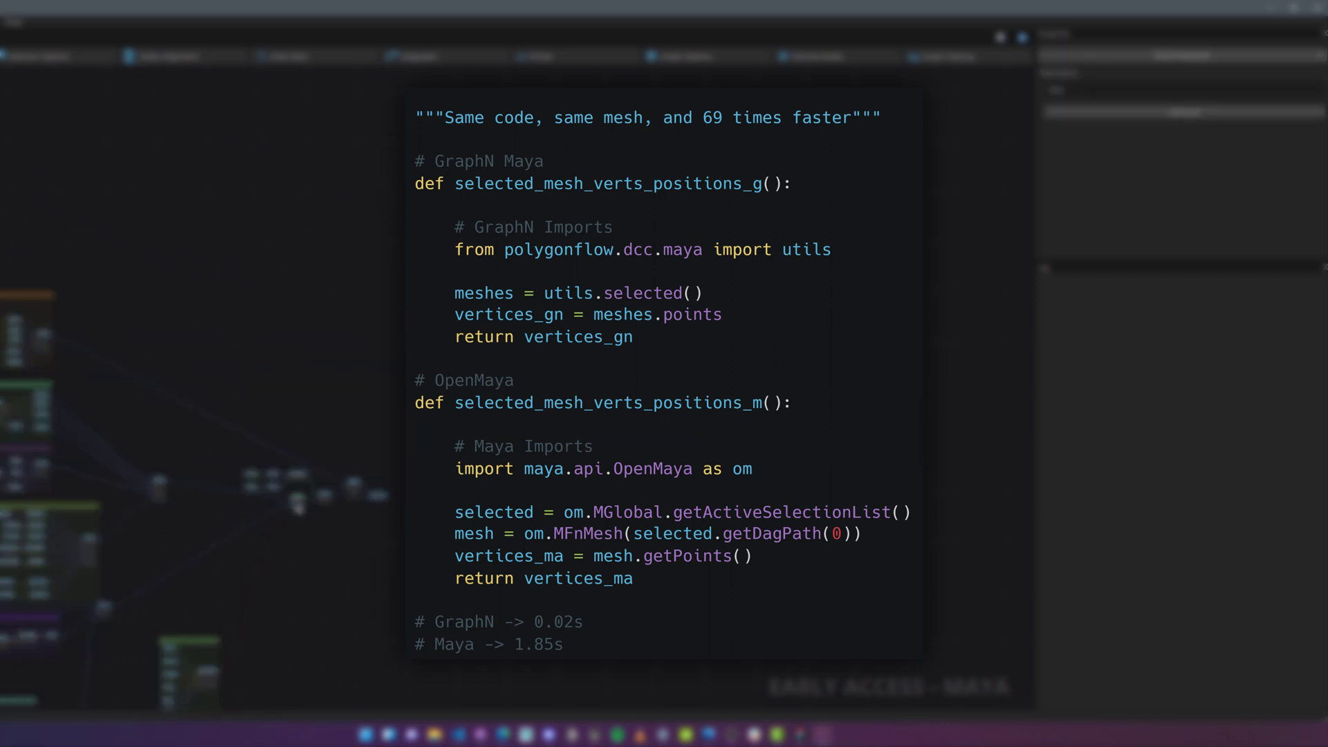
pyautogui.click(289, 549)
pyautogui.moveTo(272, 598); pyautogui.dragTo(738, 402, button='middle')
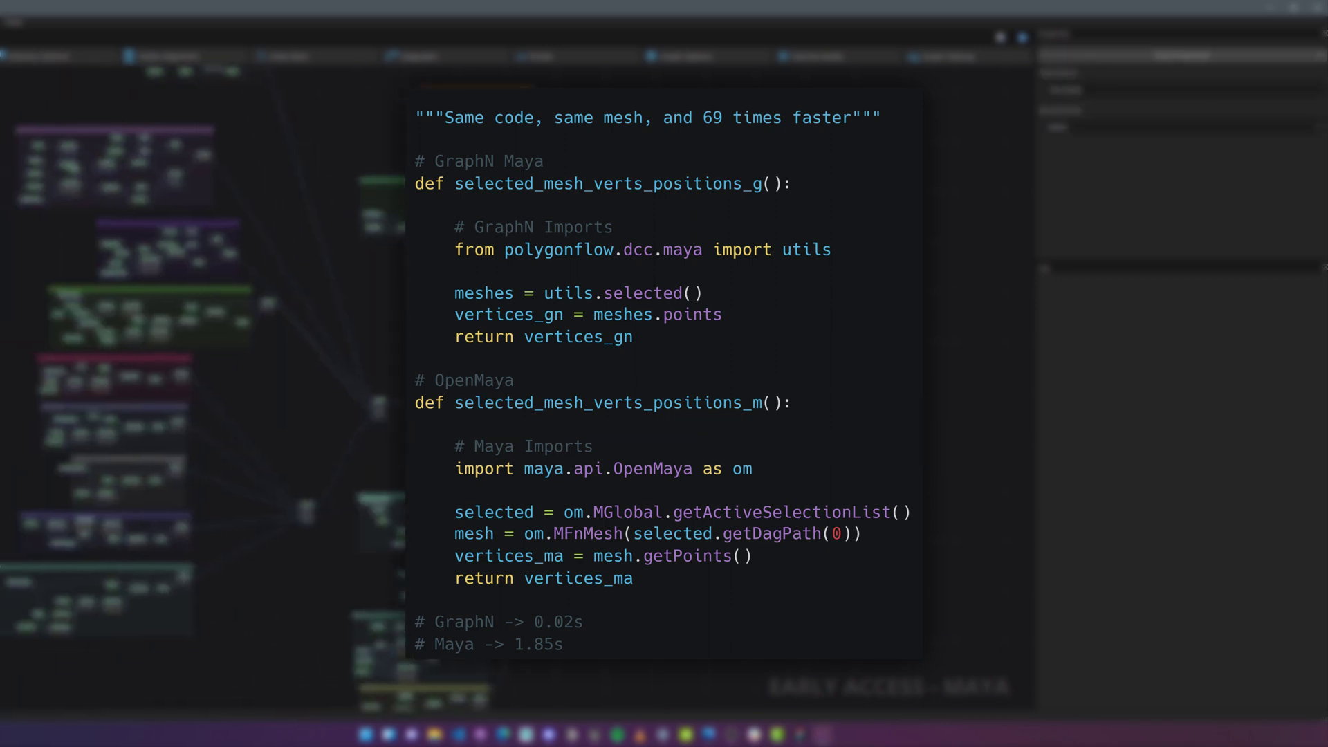
pyautogui.scroll(1, 664, 403)
pyautogui.click(664, 403)
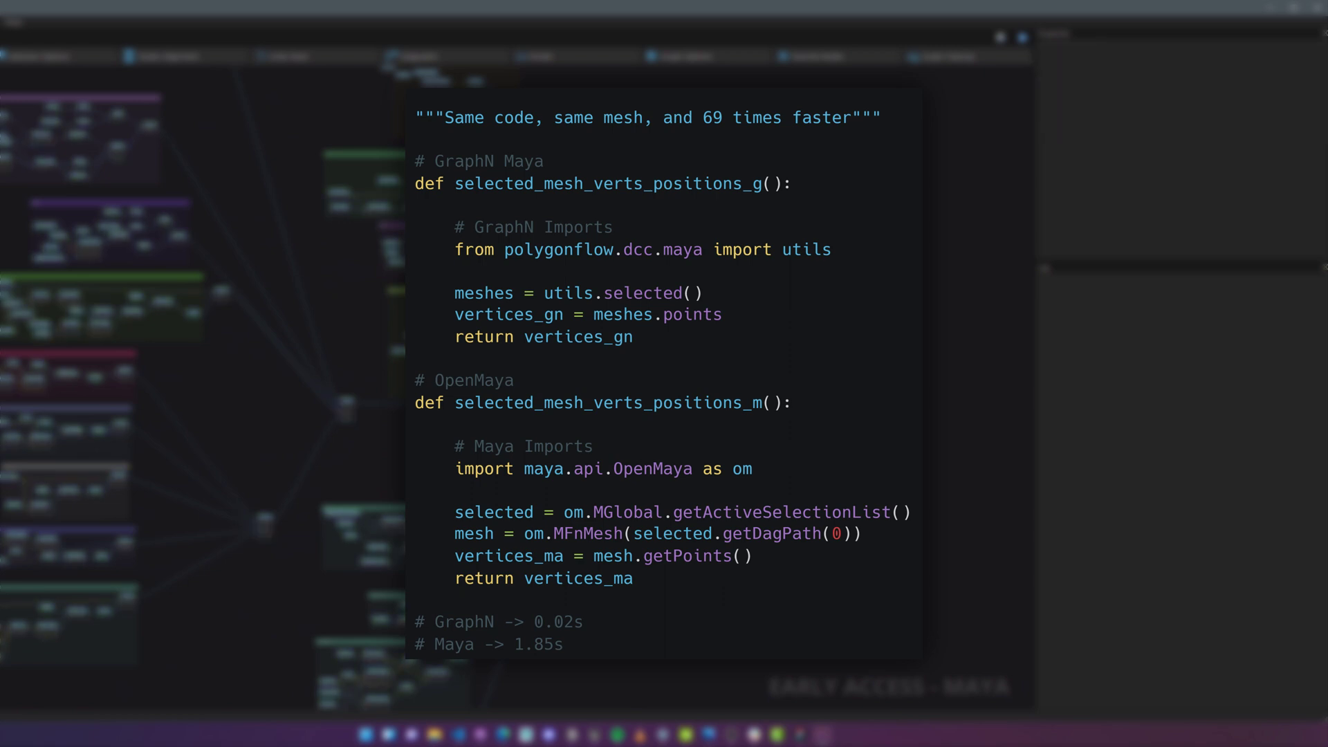
pyautogui.scroll(8, 802, 270)
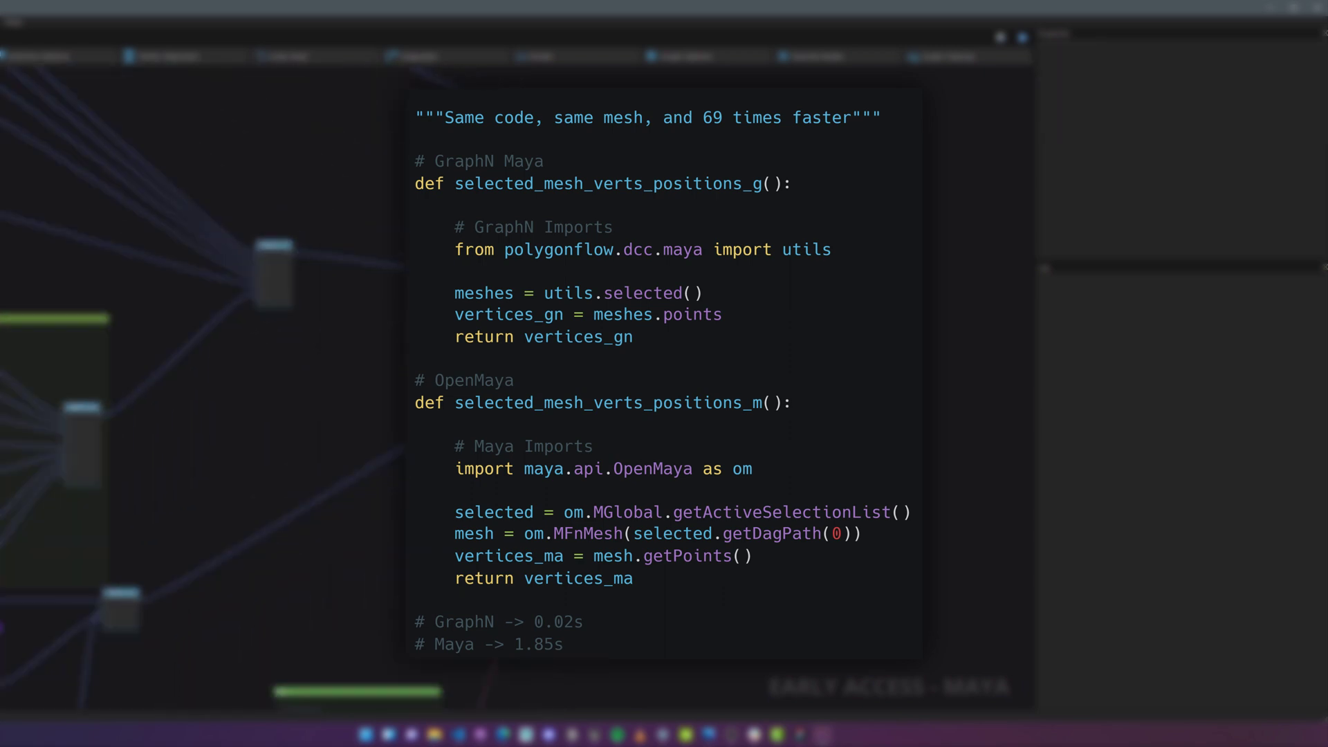
pyautogui.click(802, 270)
pyautogui.click(653, 557)
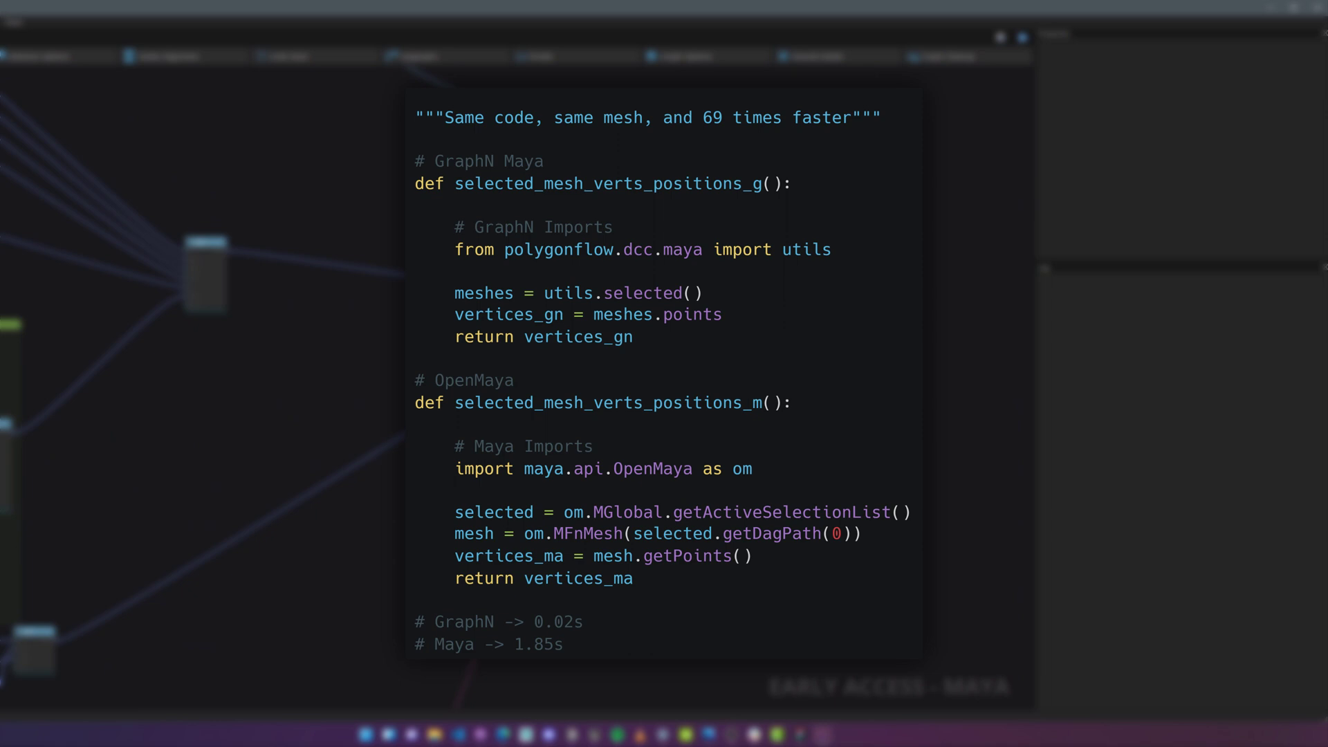
pyautogui.moveTo(652, 557); pyautogui.dragTo(1321, 743, button='middle')
pyautogui.scroll(3, 634, 358)
pyautogui.scroll(2, 603, 339)
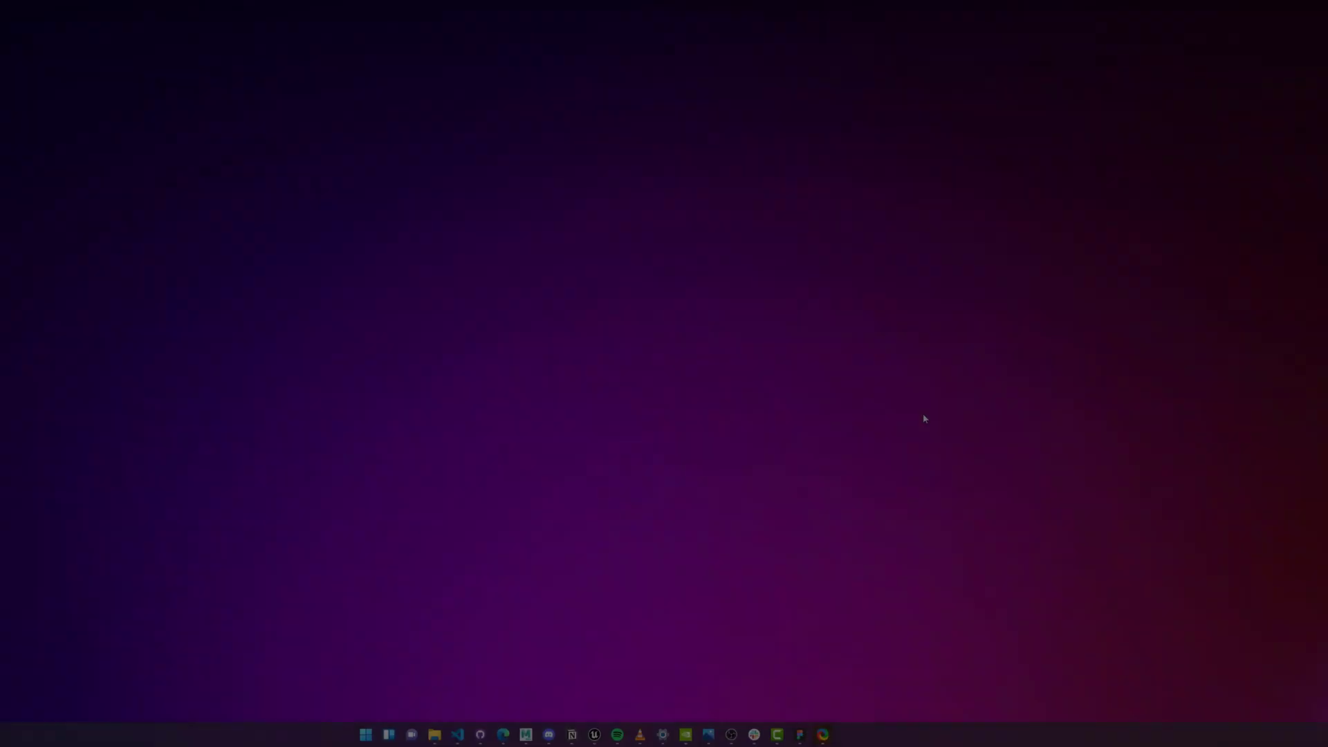
# - Launch GraphN from the desktop and open the Interactive Cable preset of the Unreal Engine Context
pyautogui.press('super')
pyautogui.write('gRAPHn')
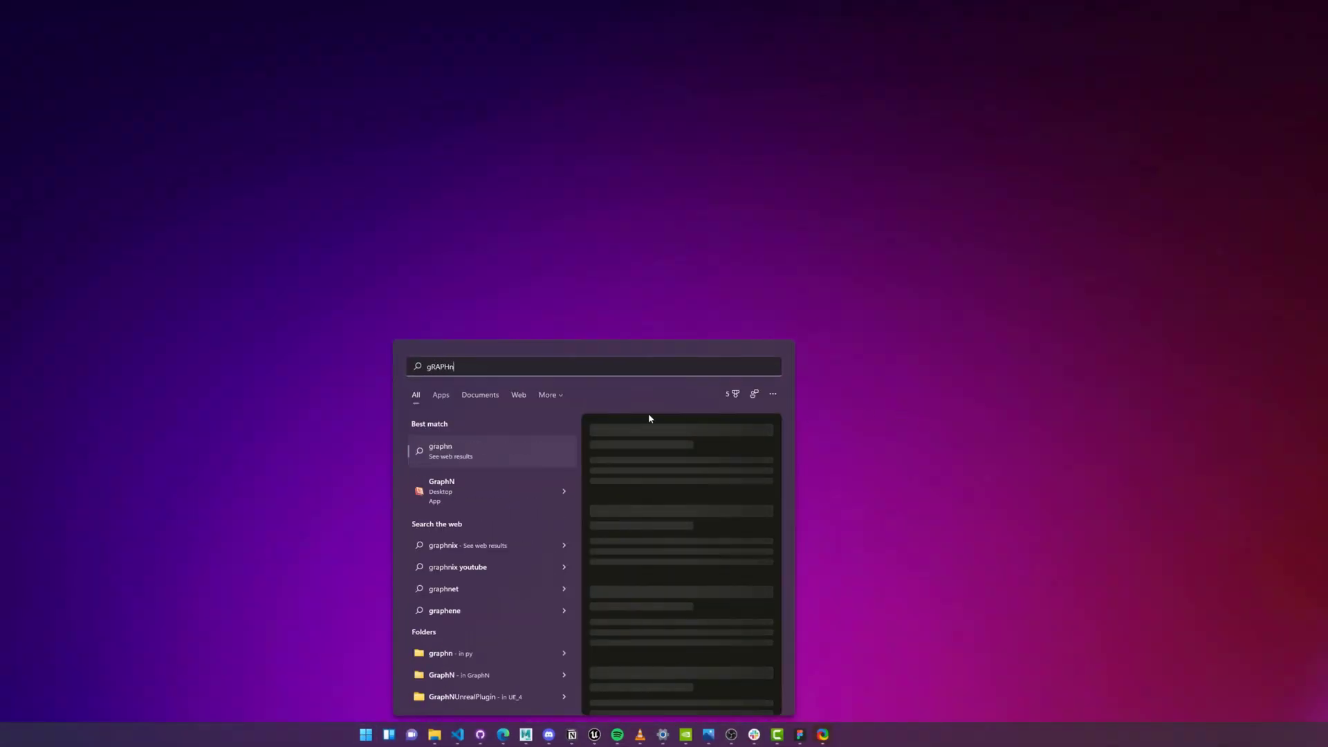
pyautogui.click(529, 501)
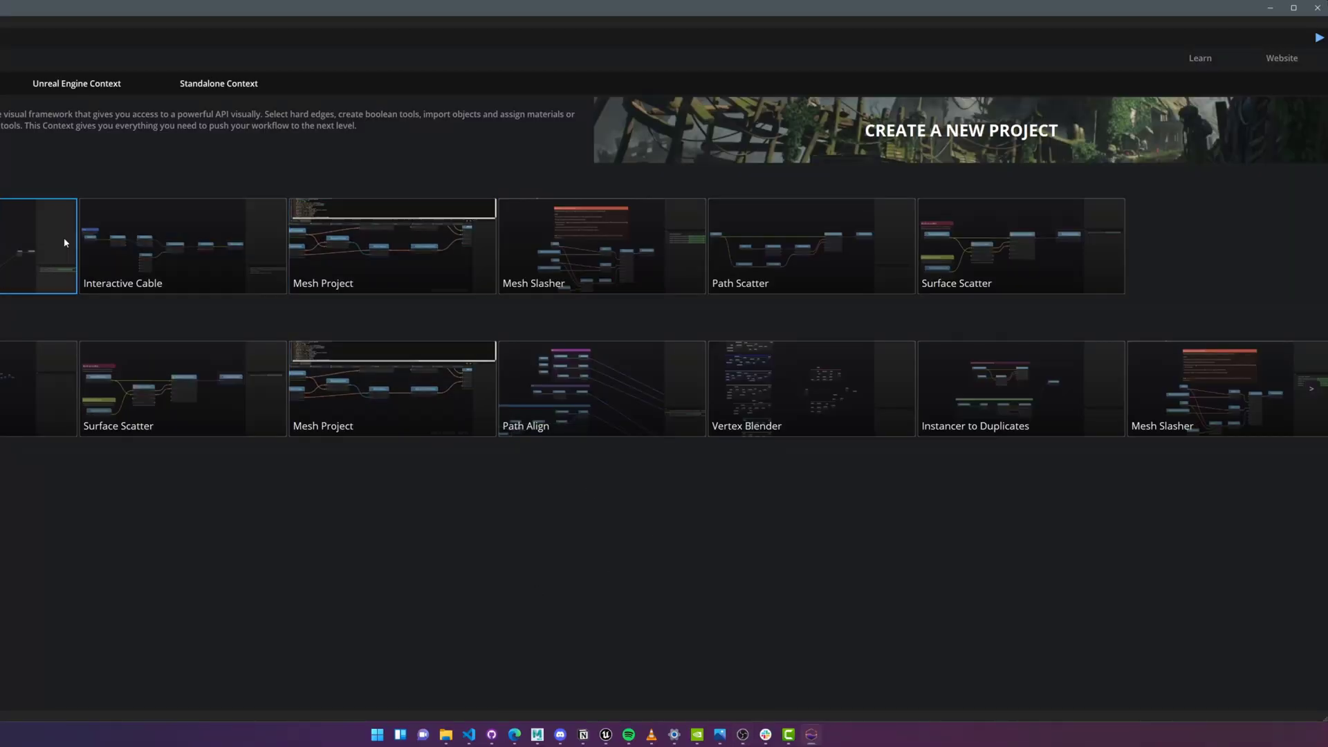
pyautogui.click(88, 91)
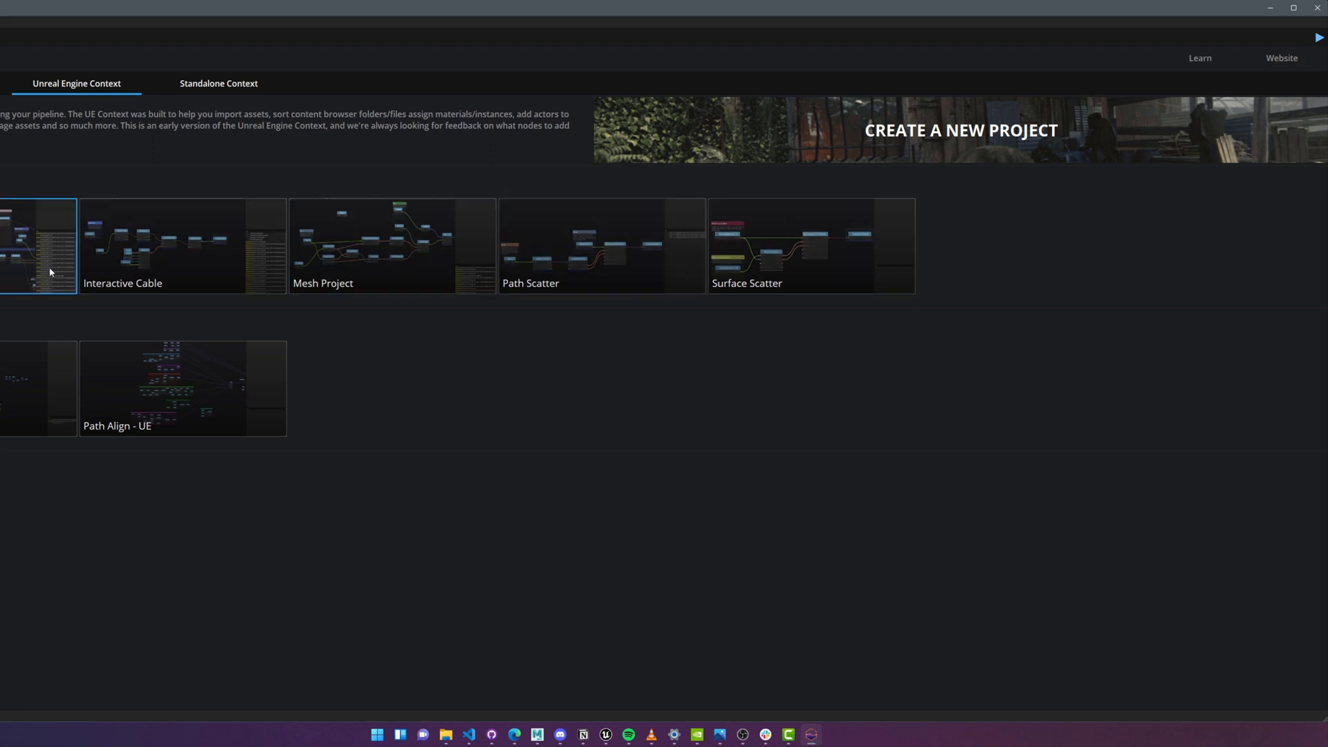
pyautogui.click(221, 257)
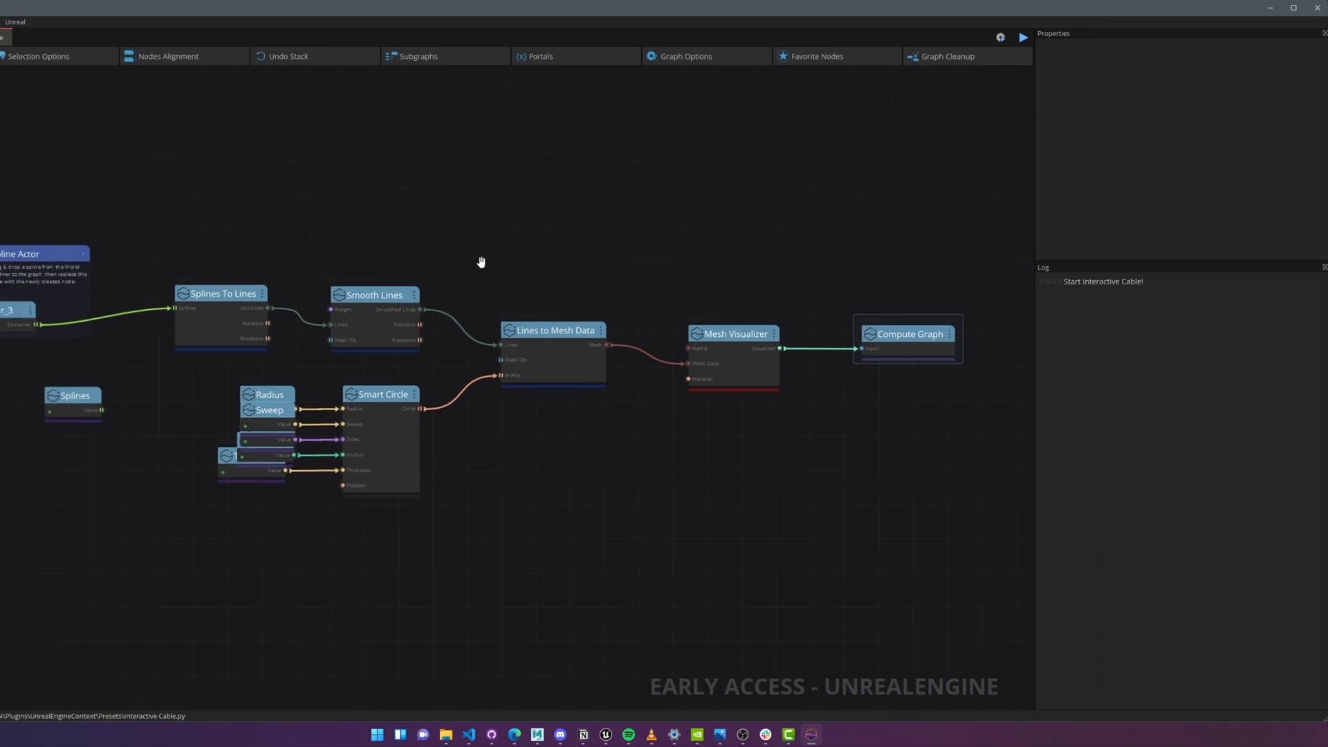